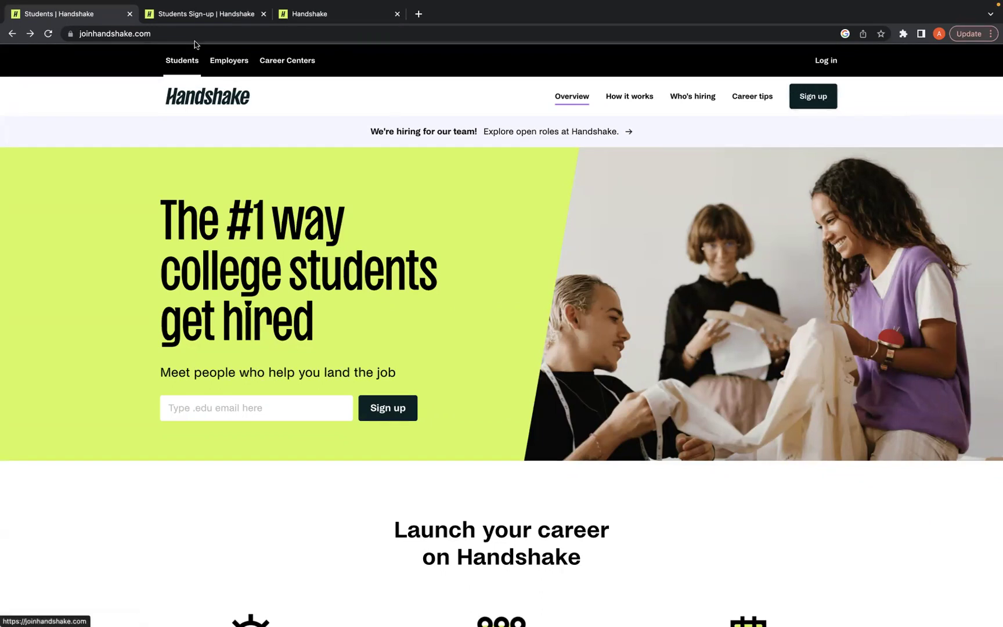
Step: Show the student sign-up page and open My Profile in the signed-in student account
click(202, 8)
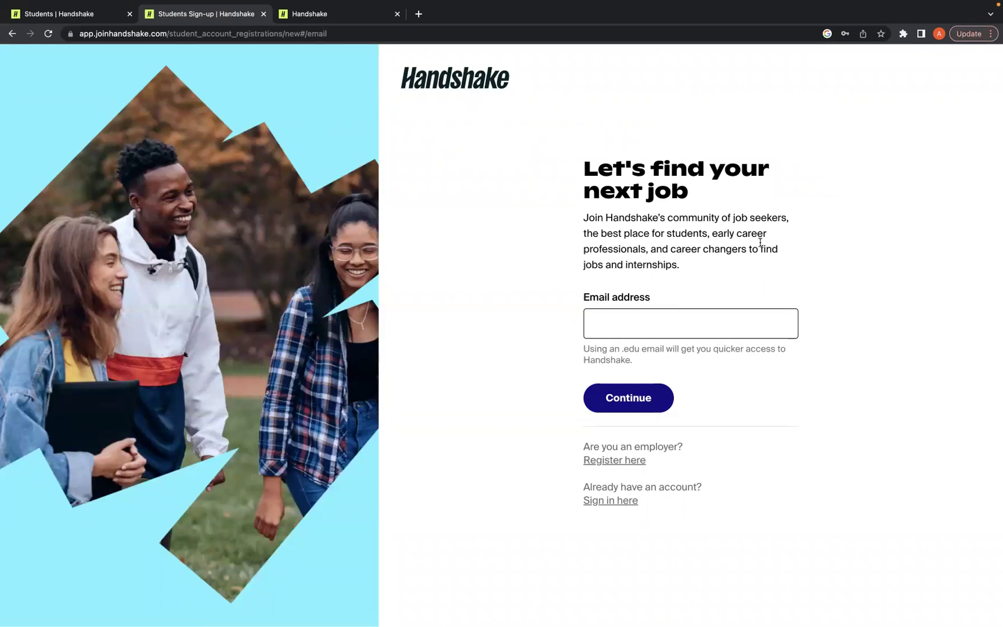
click(333, 18)
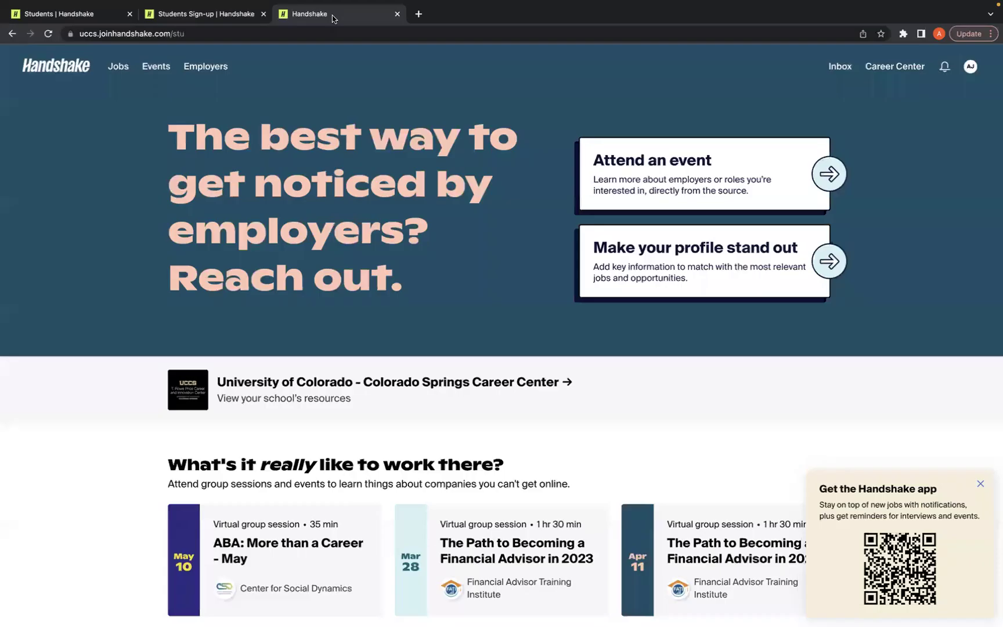
click(972, 68)
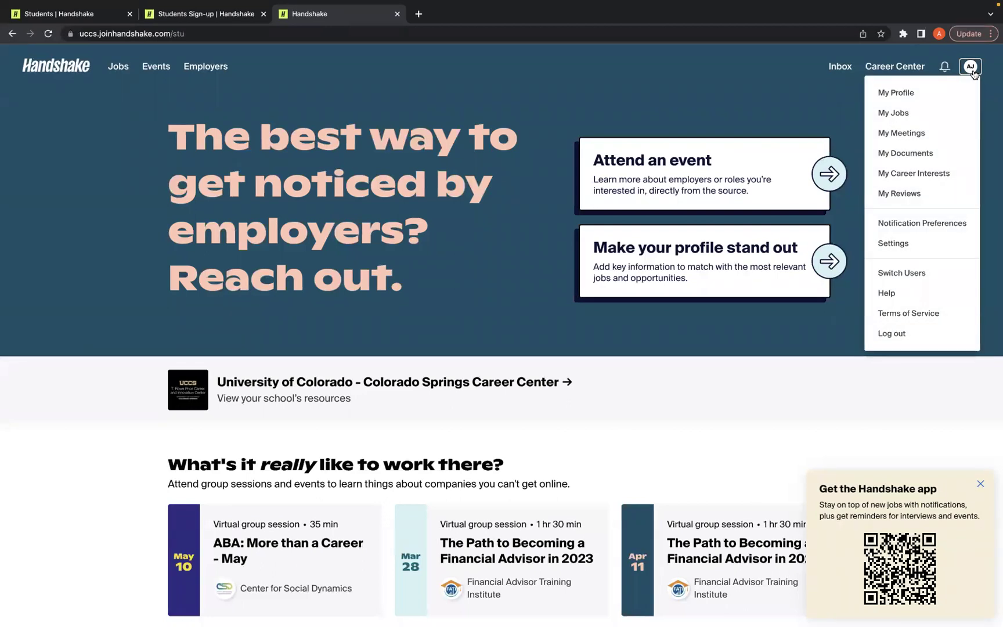
click(897, 93)
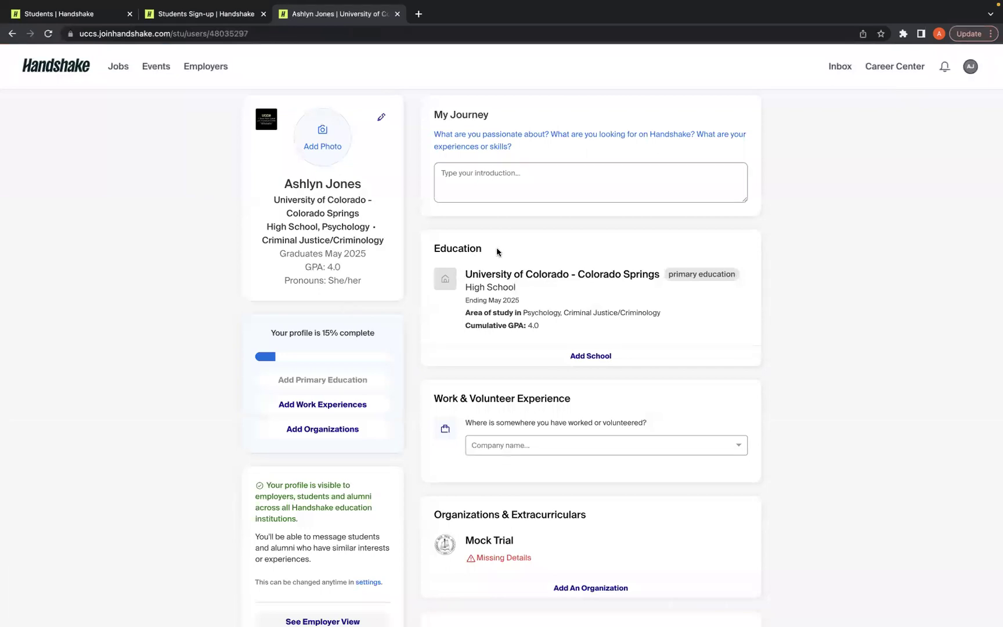
Step: Examine the profile's Education, Work & Volunteer Experience, Organizations & Extracurriculars and Courses sections
scroll(497, 252, down, 3)
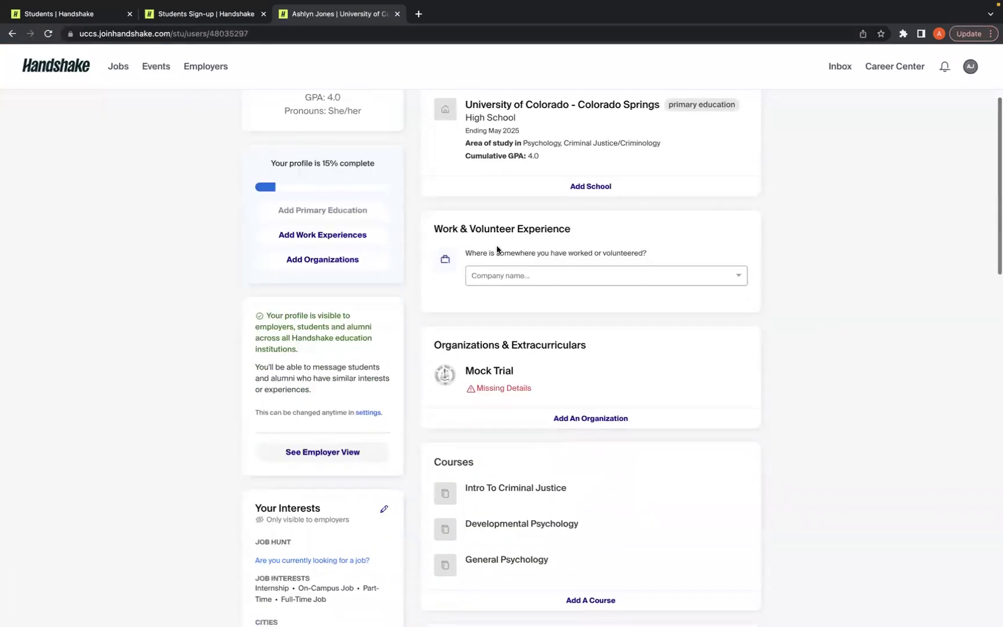
scroll(497, 250, down, 1)
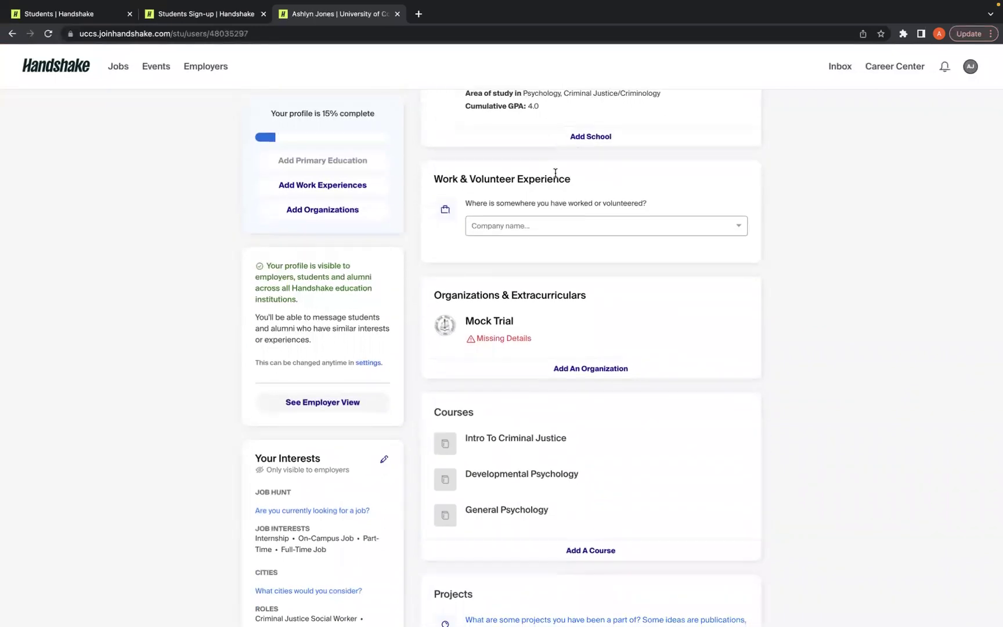
scroll(484, 273, down, 2)
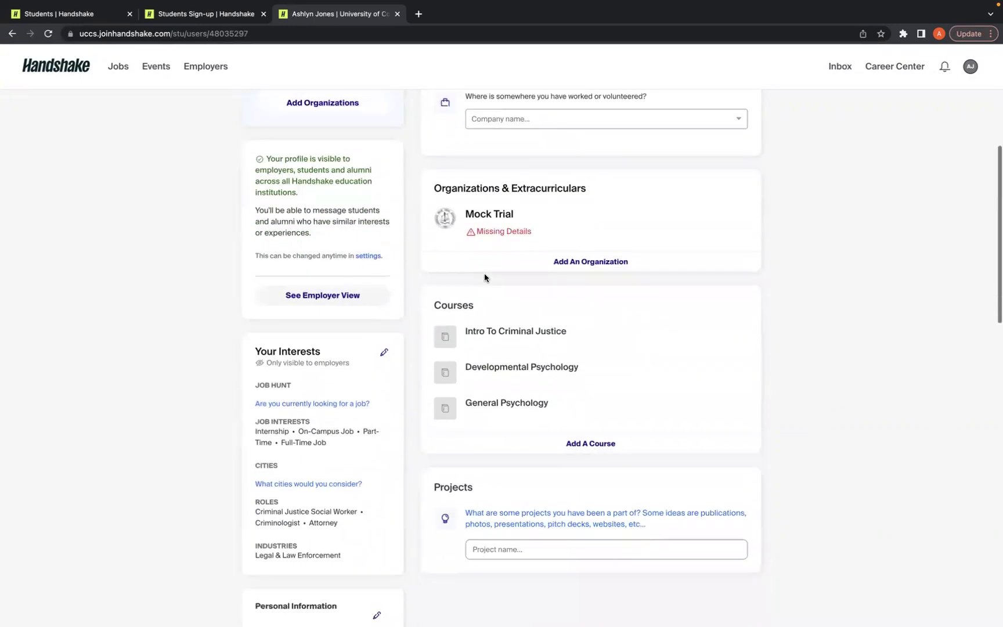
mouse_move(667, 225)
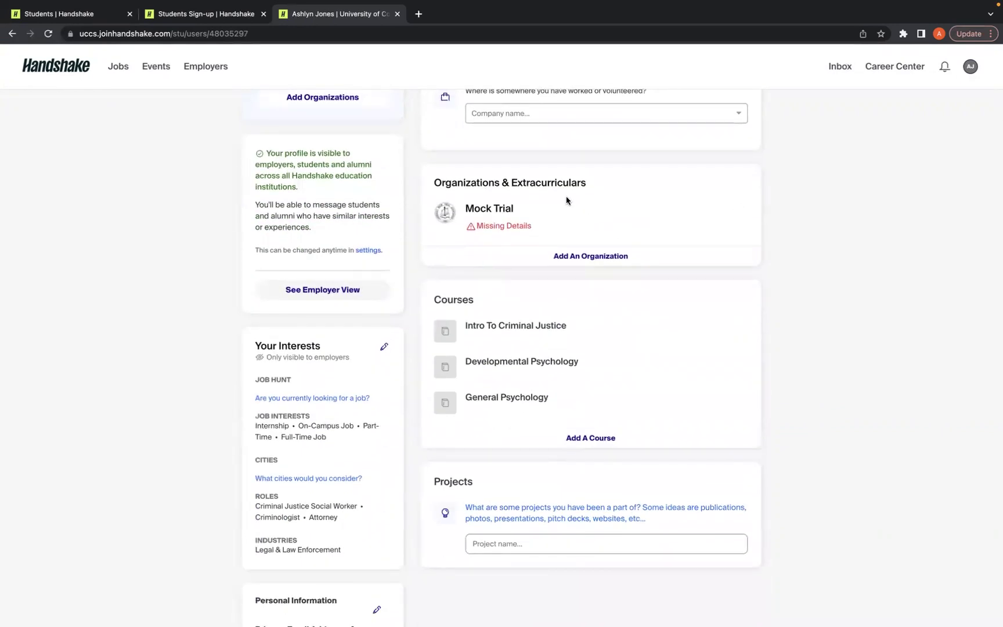
mouse_move(544, 213)
scroll(515, 316, down, 3)
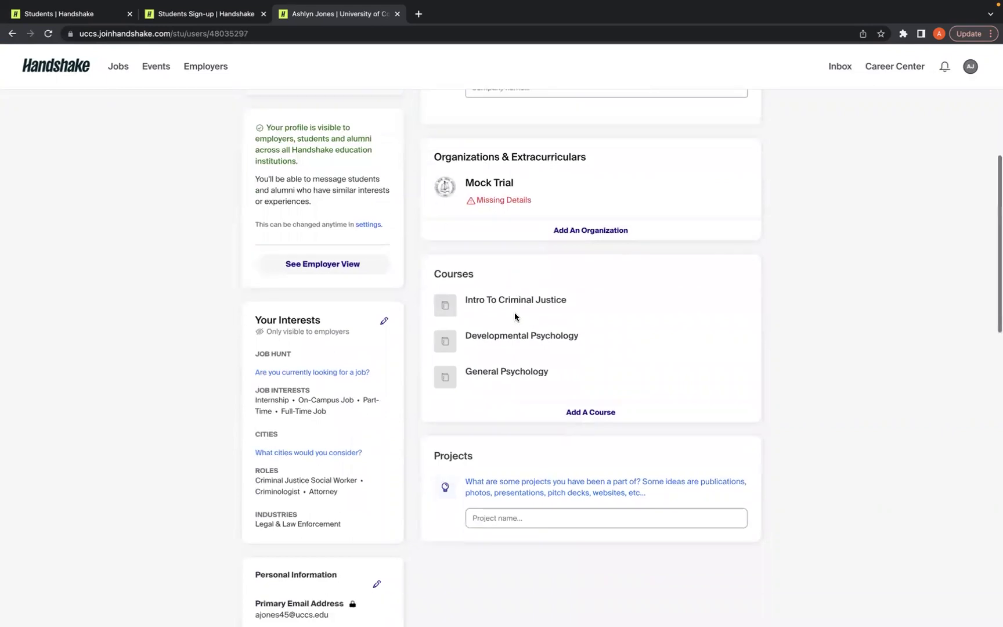
mouse_move(513, 188)
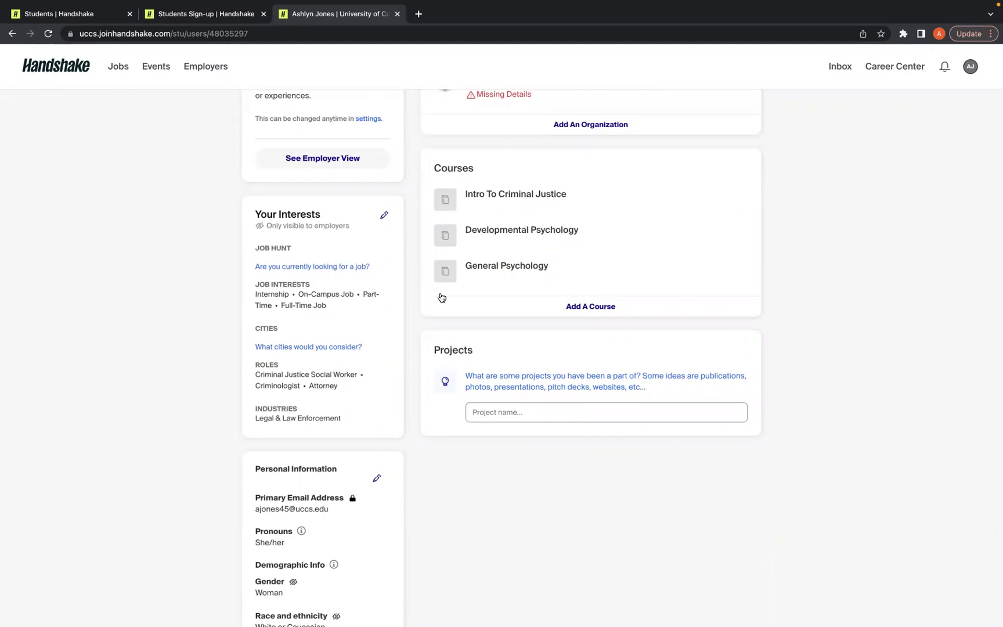
Step: Examine the profile's Skills, Documents, Discover More Students and Personal Information sections, and return to the start of the profile
scroll(409, 365, down, 10)
scroll(410, 364, down, 4)
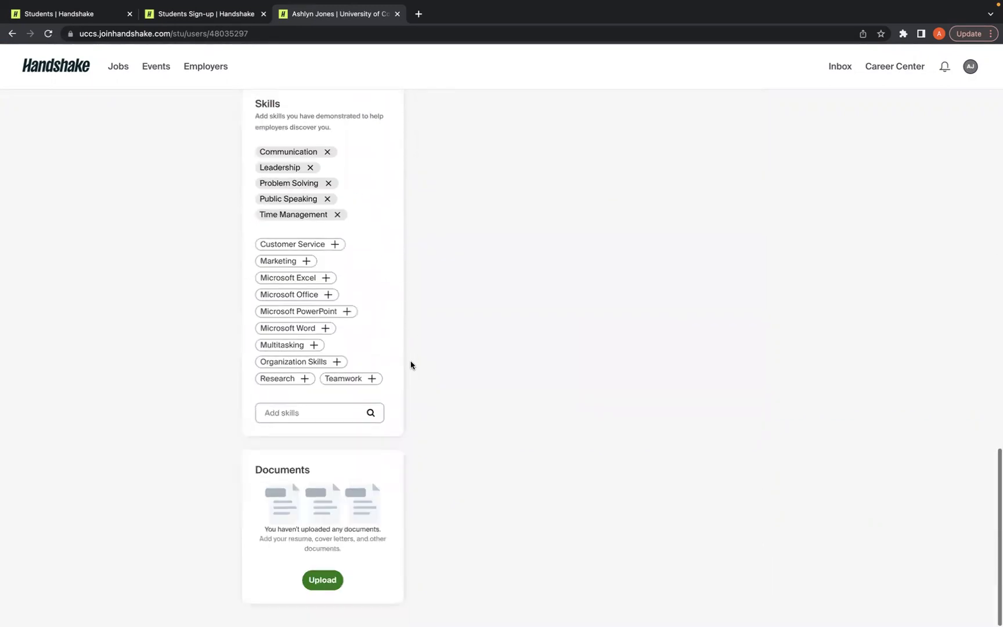
scroll(389, 130, up, 1)
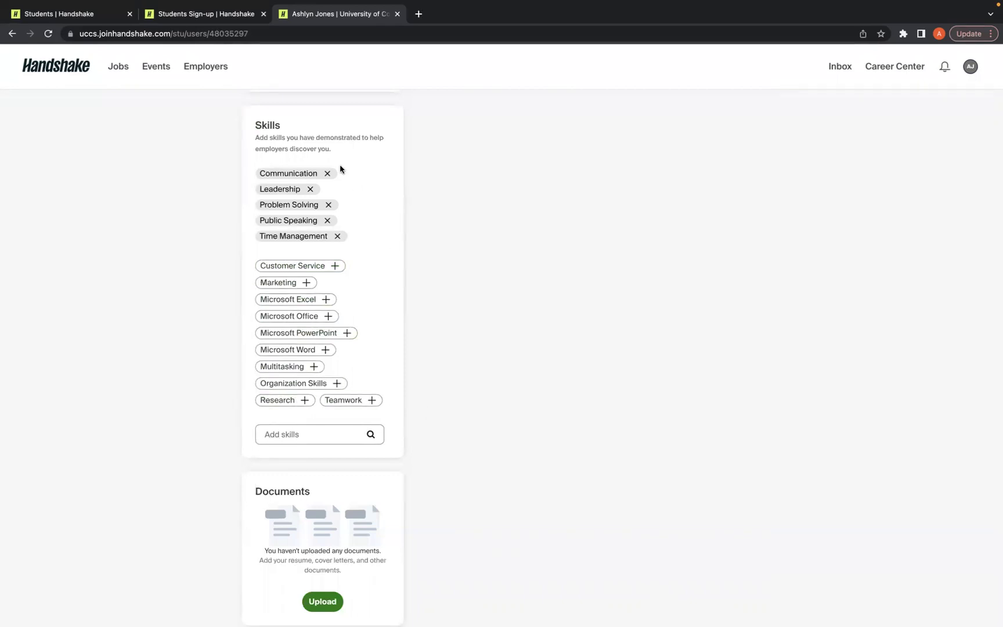
scroll(339, 165, up, 6)
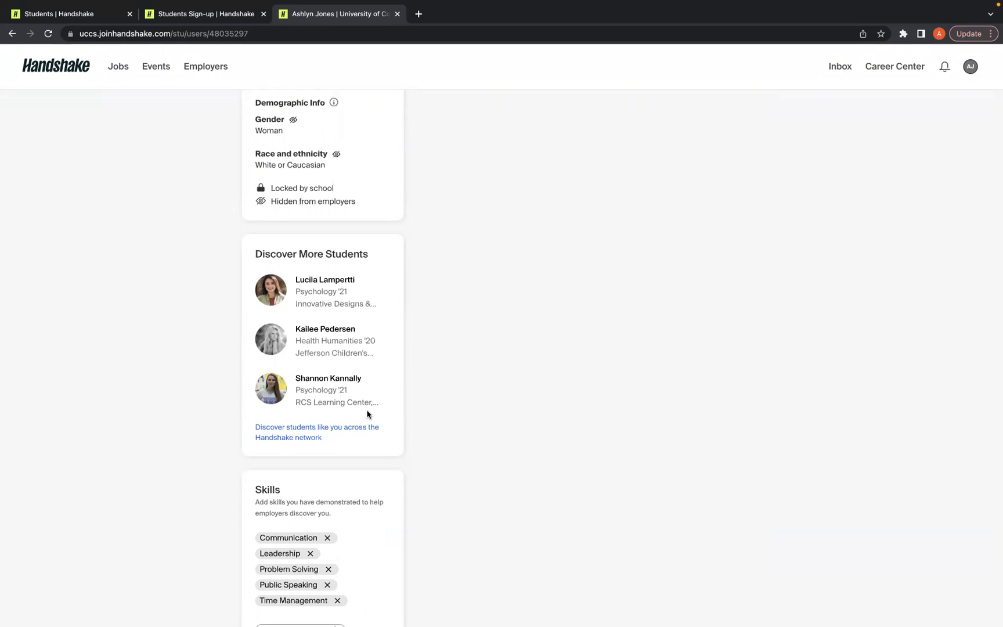
scroll(421, 278, up, 5)
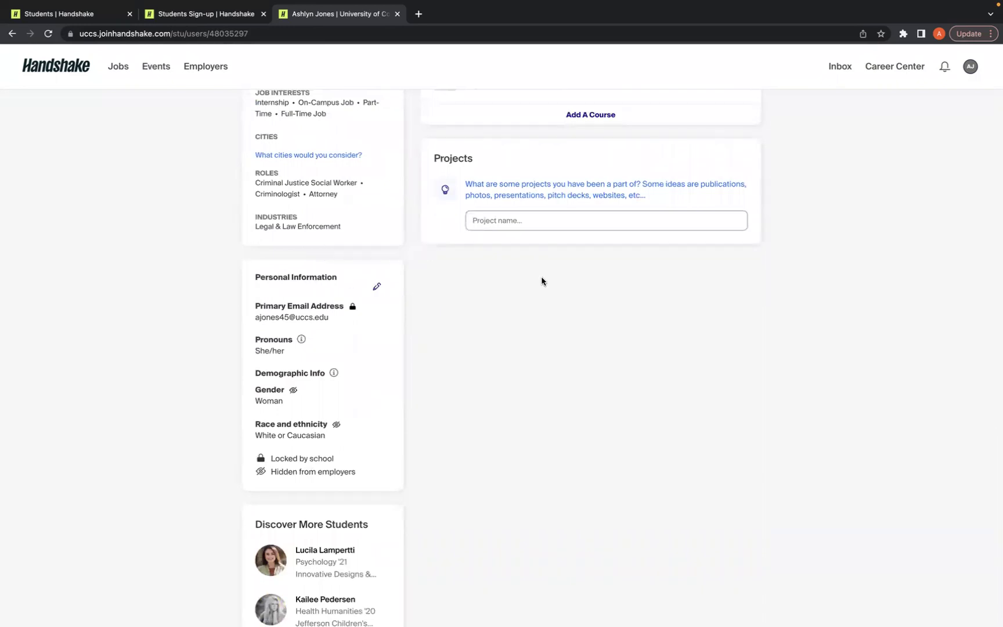
scroll(541, 281, up, 2)
scroll(542, 281, up, 2)
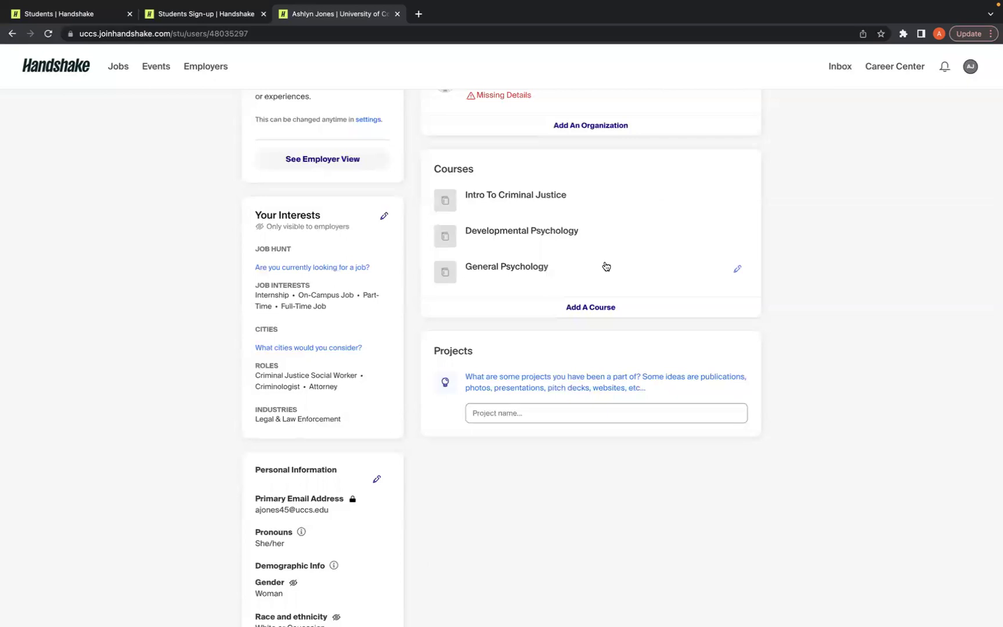
scroll(606, 266, up, 8)
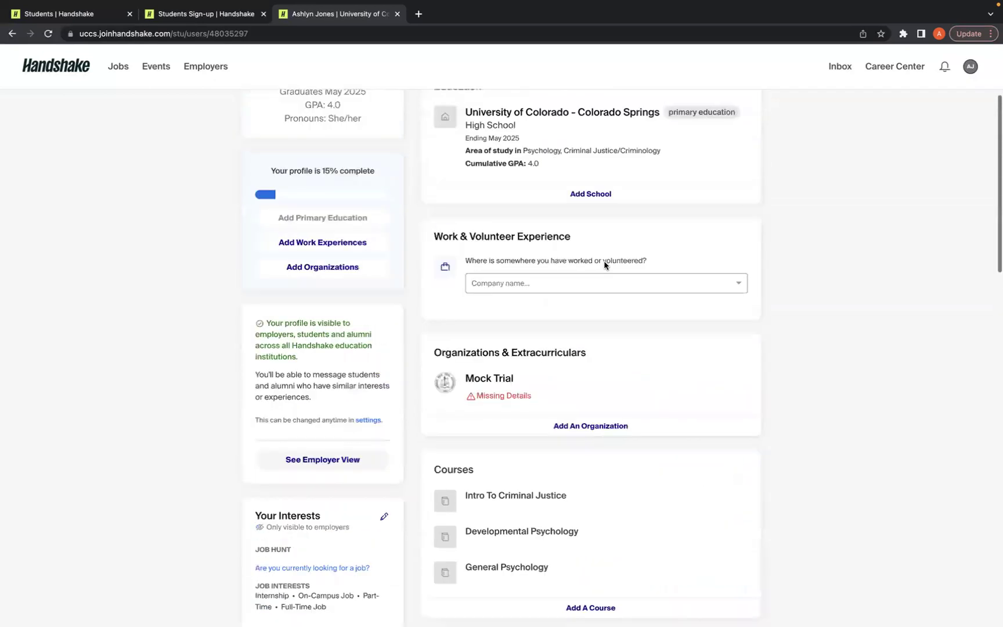
scroll(605, 266, up, 1)
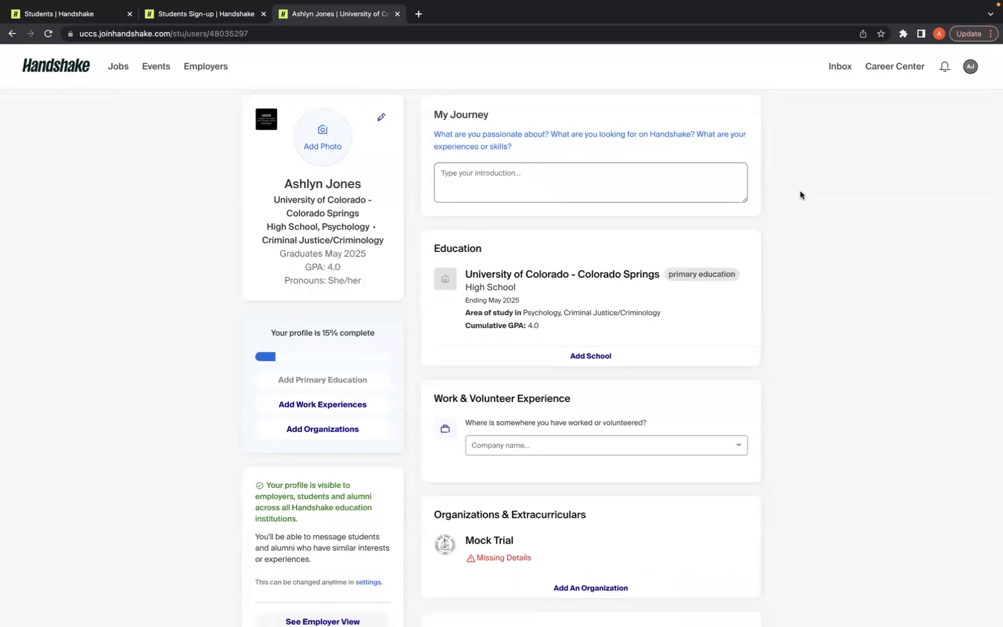
Step: View the account's My Documents page and open the My Career Interests questionnaire
click(970, 67)
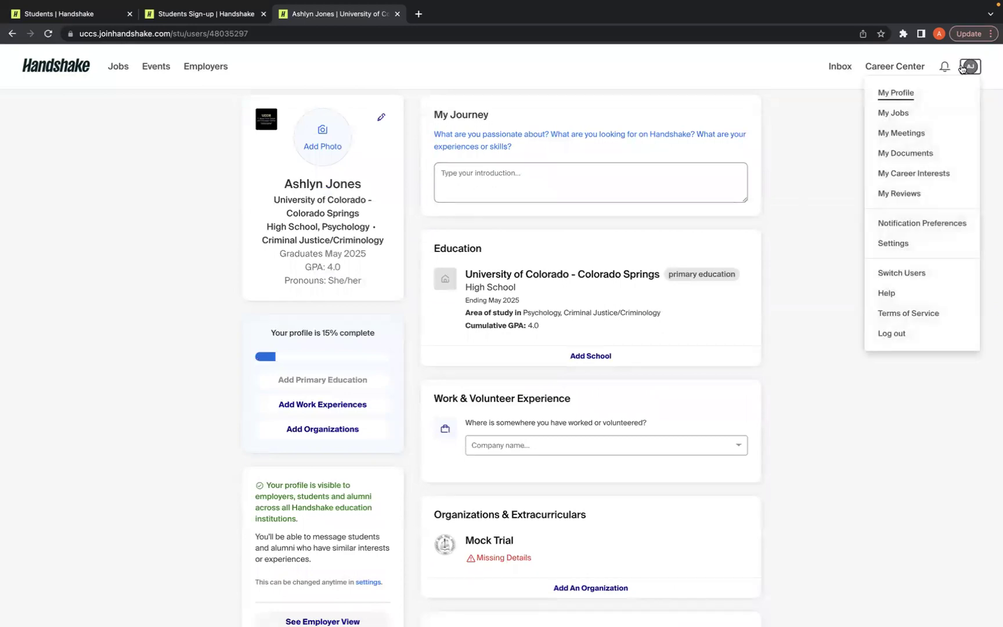
click(906, 154)
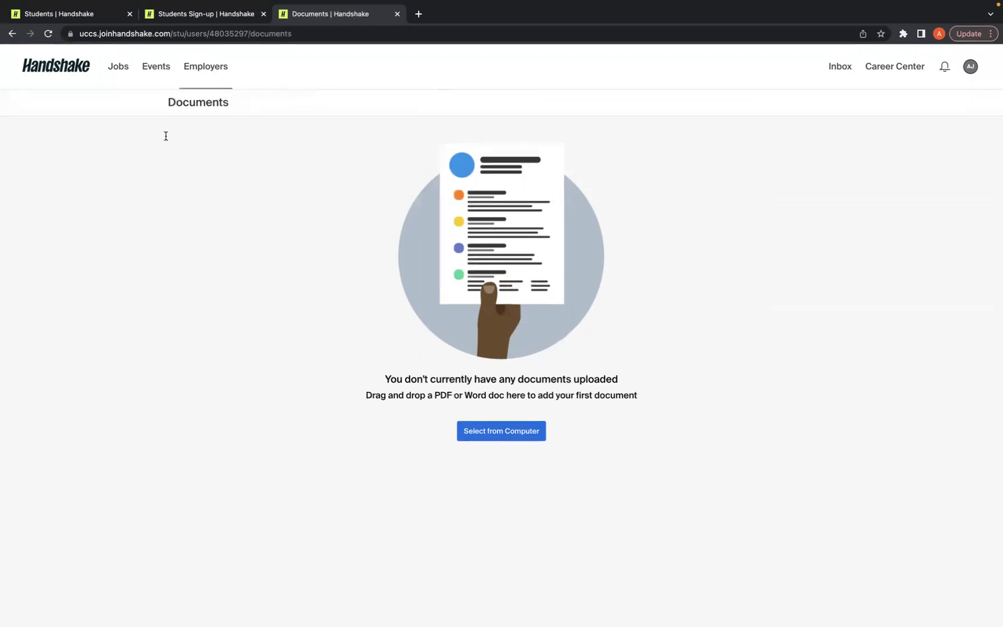
click(971, 69)
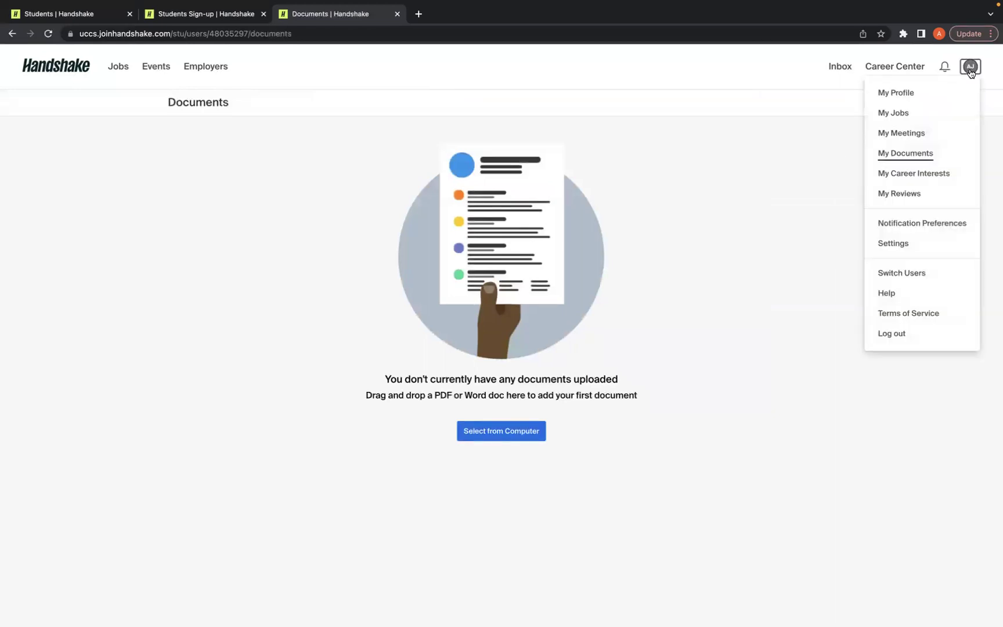
click(923, 181)
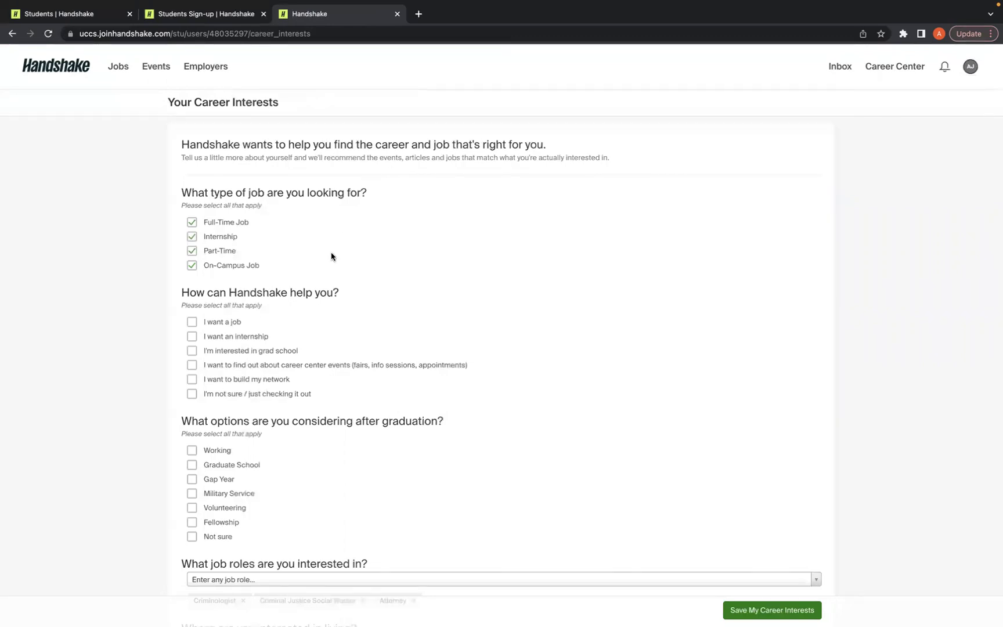
Step: Review the career interests questions on job types, post-graduation options, job roles, industries and job functions
scroll(333, 248, down, 2)
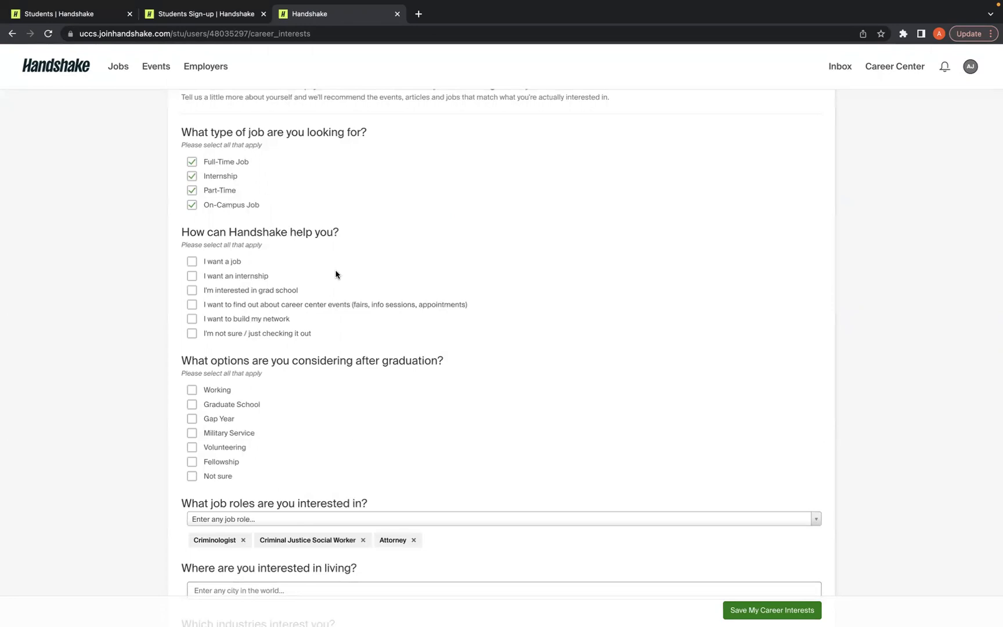
scroll(337, 270, down, 6)
scroll(337, 268, down, 1)
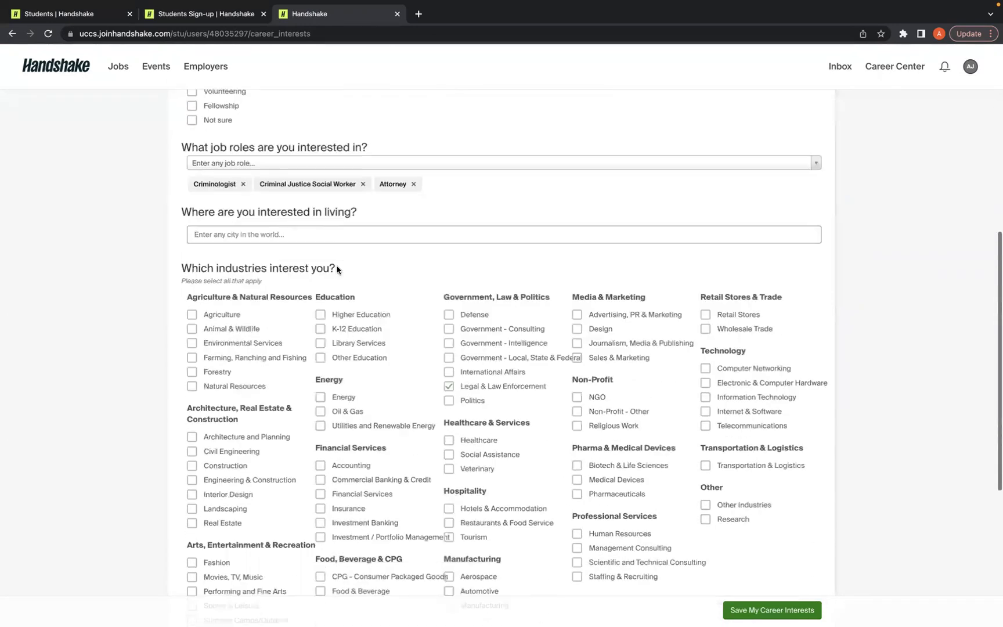
scroll(336, 192, down, 2)
scroll(374, 209, down, 1)
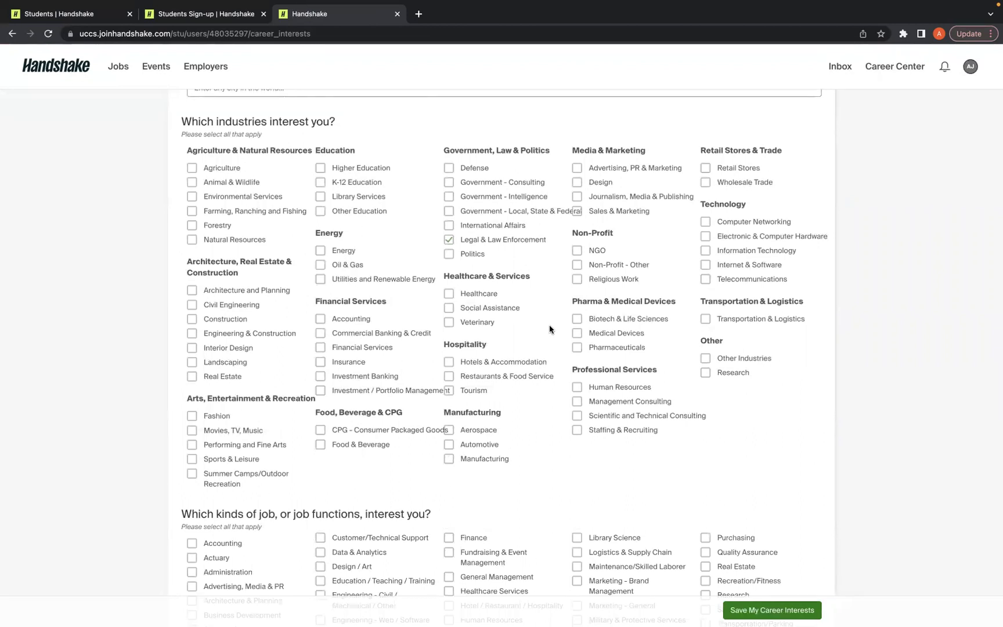
scroll(549, 325, down, 3)
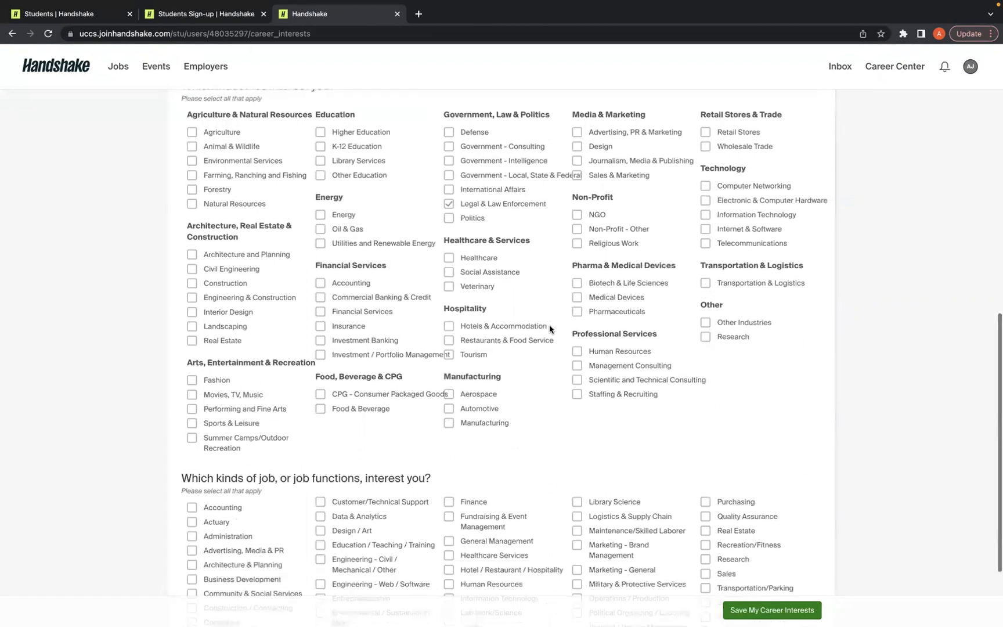
scroll(549, 326, up, 4)
scroll(549, 326, up, 9)
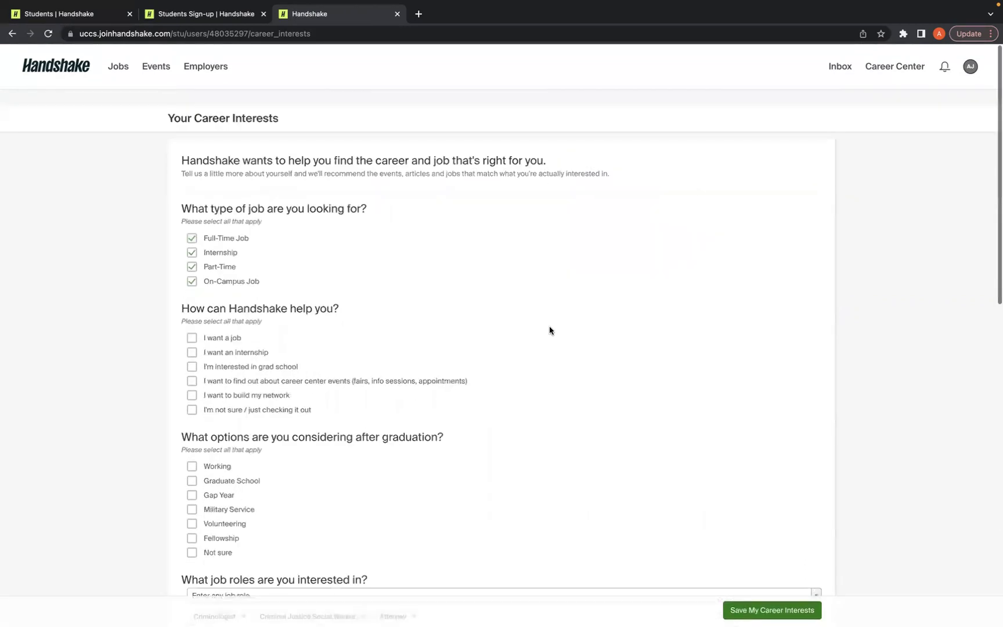
Step: View the account's My Jobs page for submitted applications and the My Meetings page for employer meetings
click(972, 68)
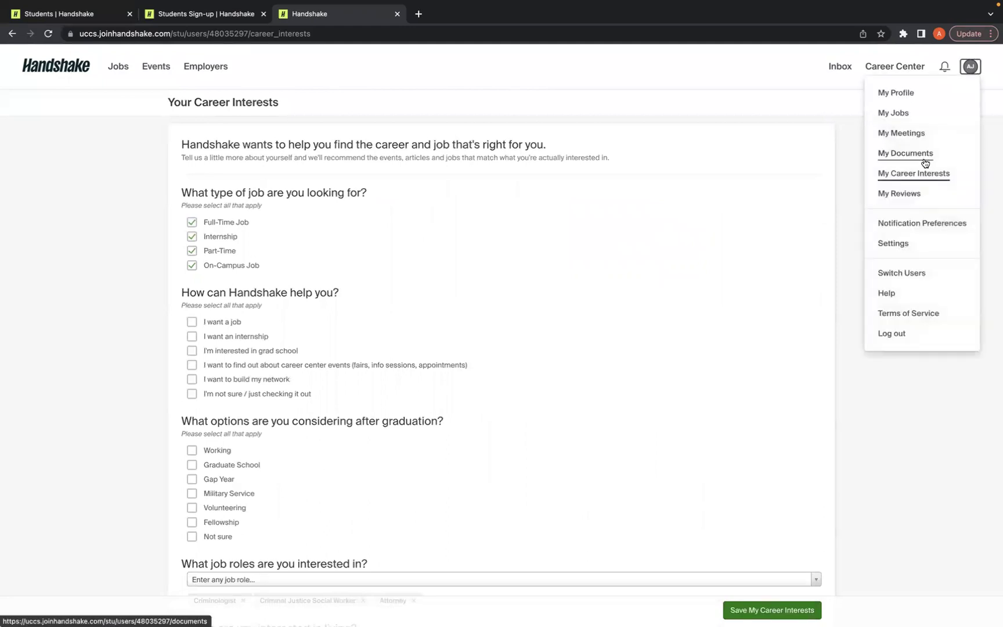
click(887, 114)
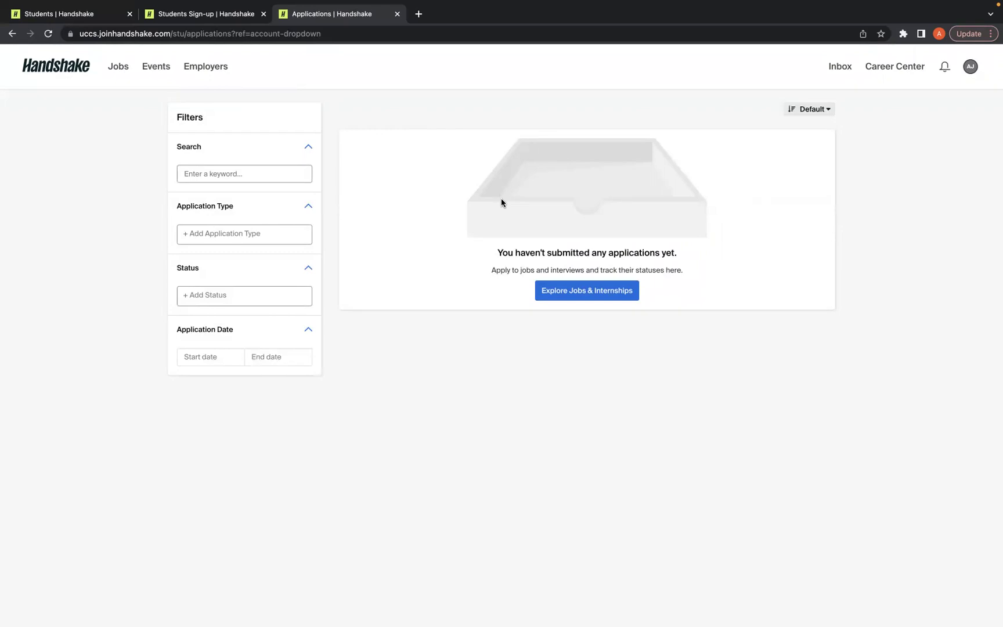
click(970, 66)
click(898, 135)
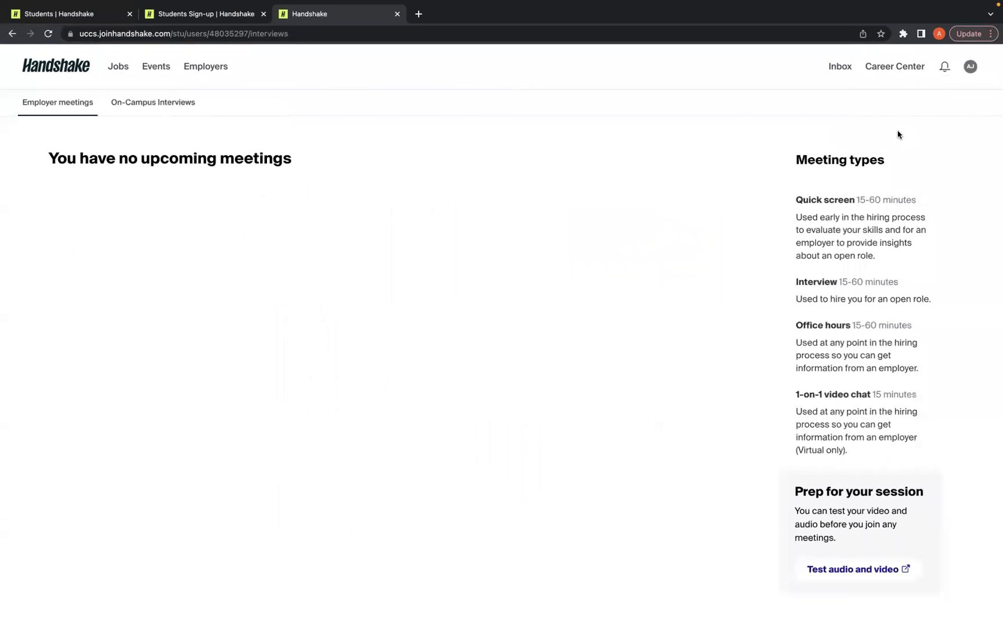
Step: View the account's My Reviews page for company reviews
click(968, 71)
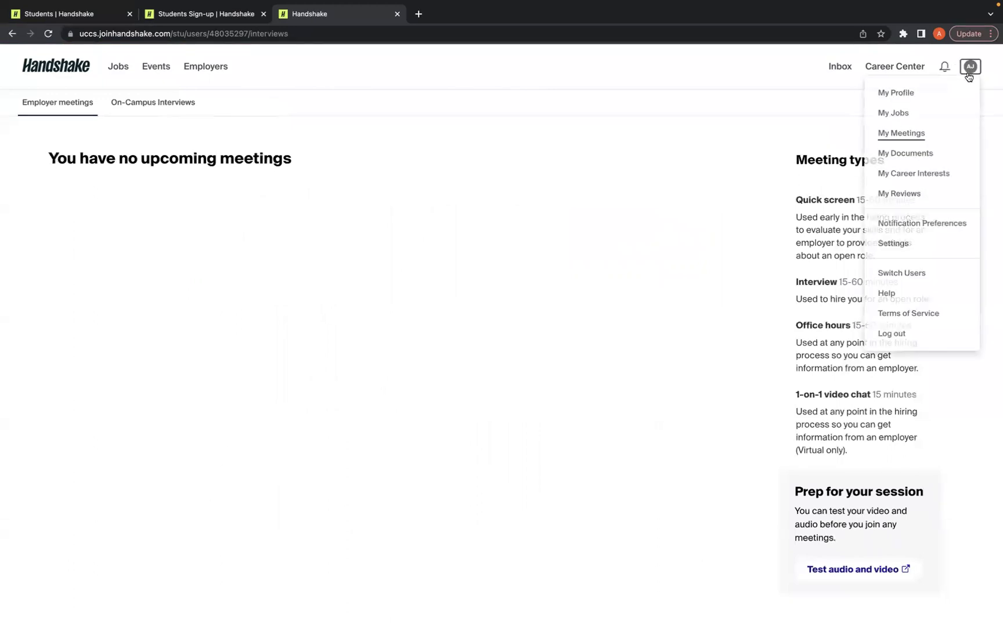
click(900, 195)
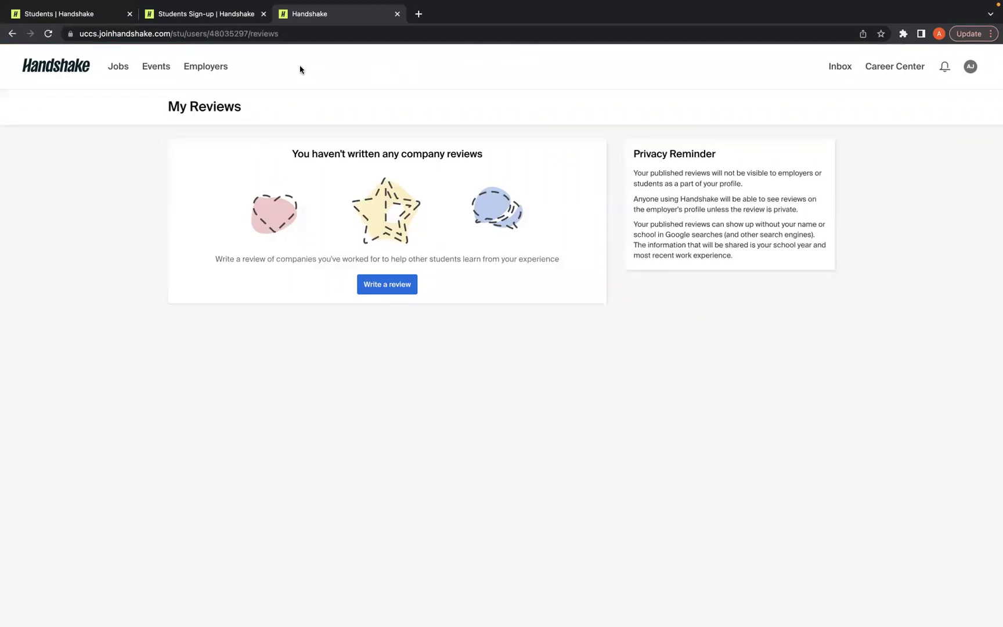
Step: Open the Jobs section and browse the list of recommended job postings
click(120, 66)
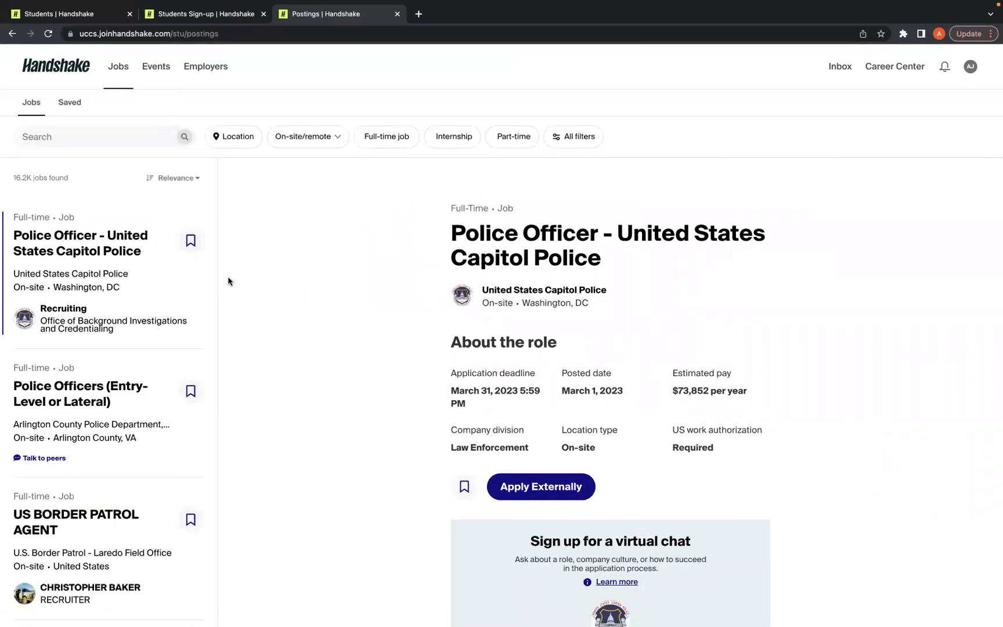
scroll(148, 314, down, 8)
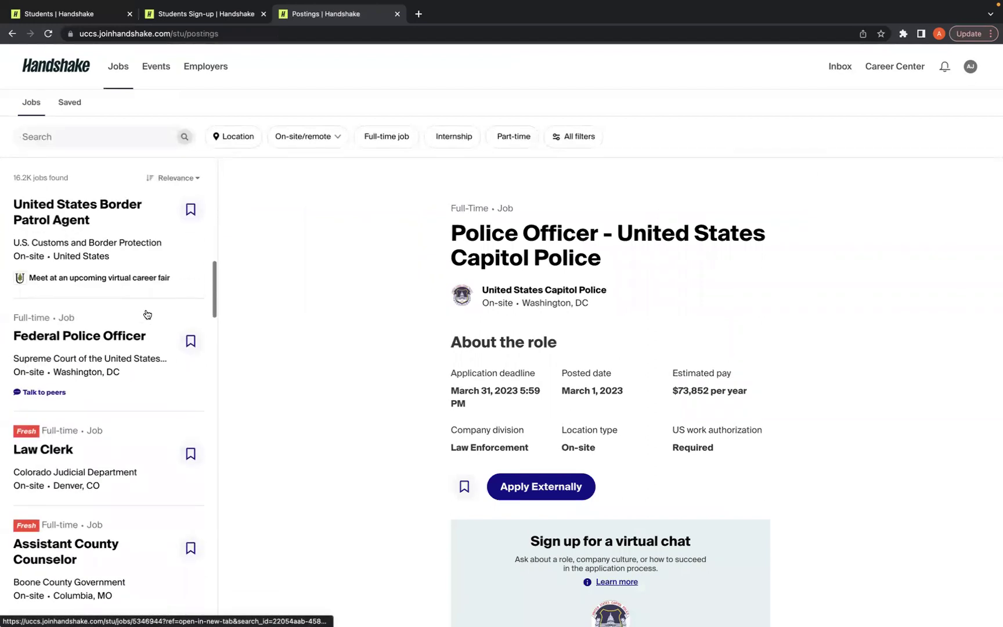
scroll(147, 314, down, 10)
scroll(147, 314, up, 15)
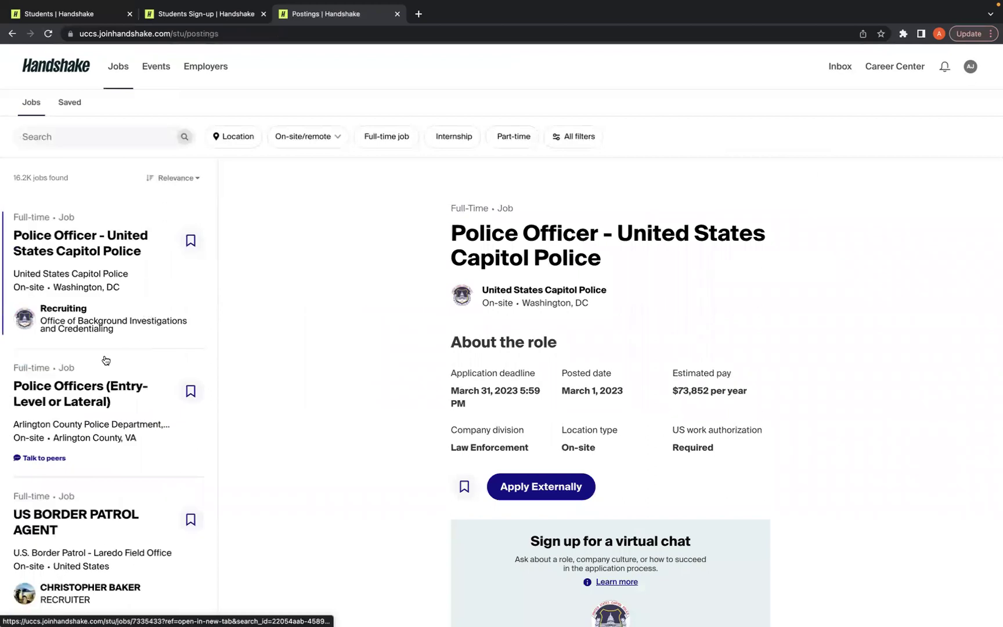
scroll(106, 360, down, 5)
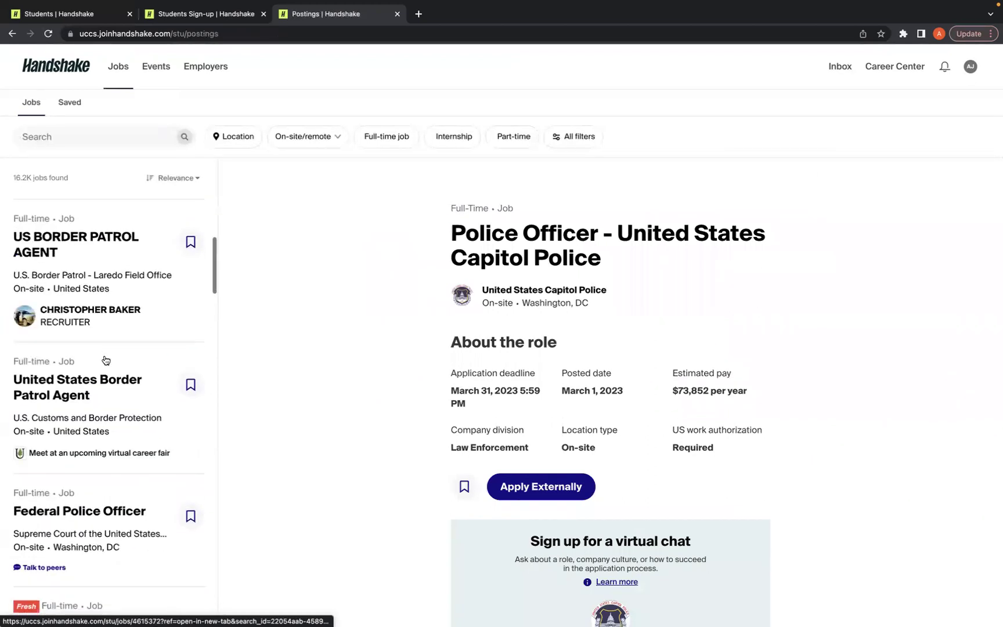
Step: View the Saved jobs list and return to the list of job postings
scroll(106, 361, up, 5)
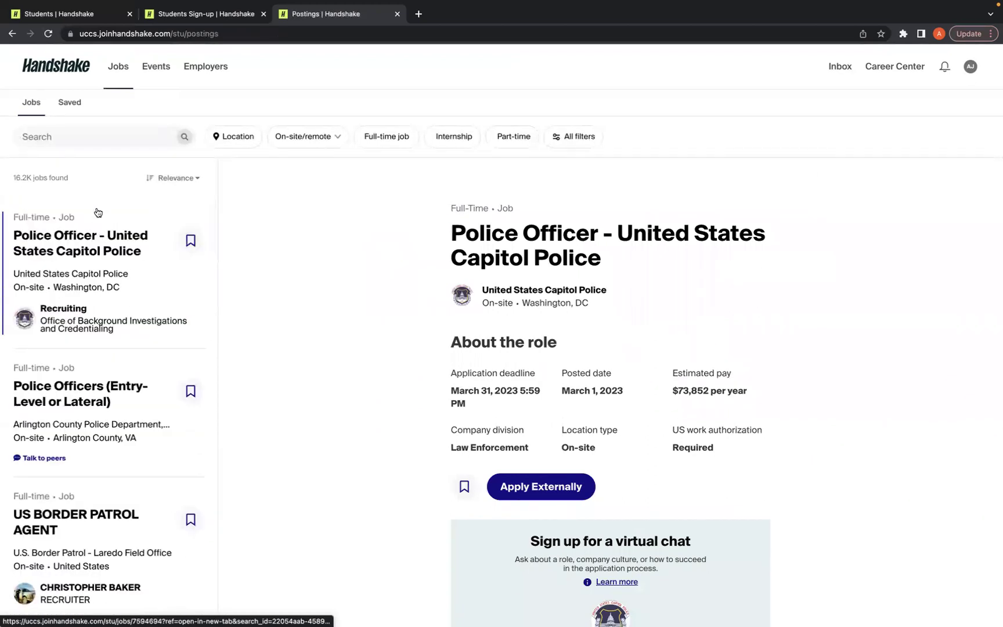
click(192, 241)
click(69, 98)
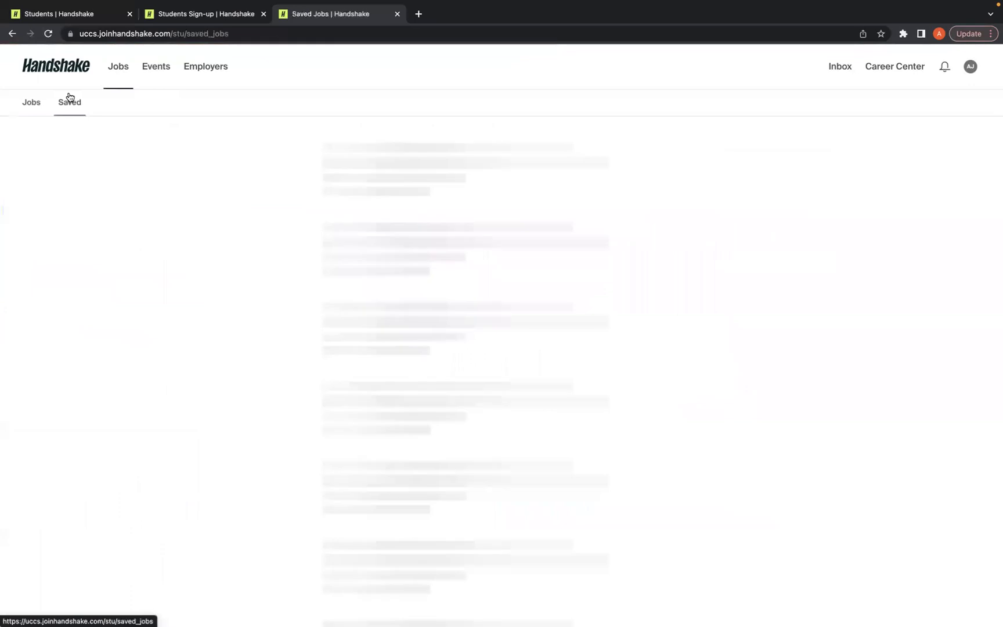
click(35, 103)
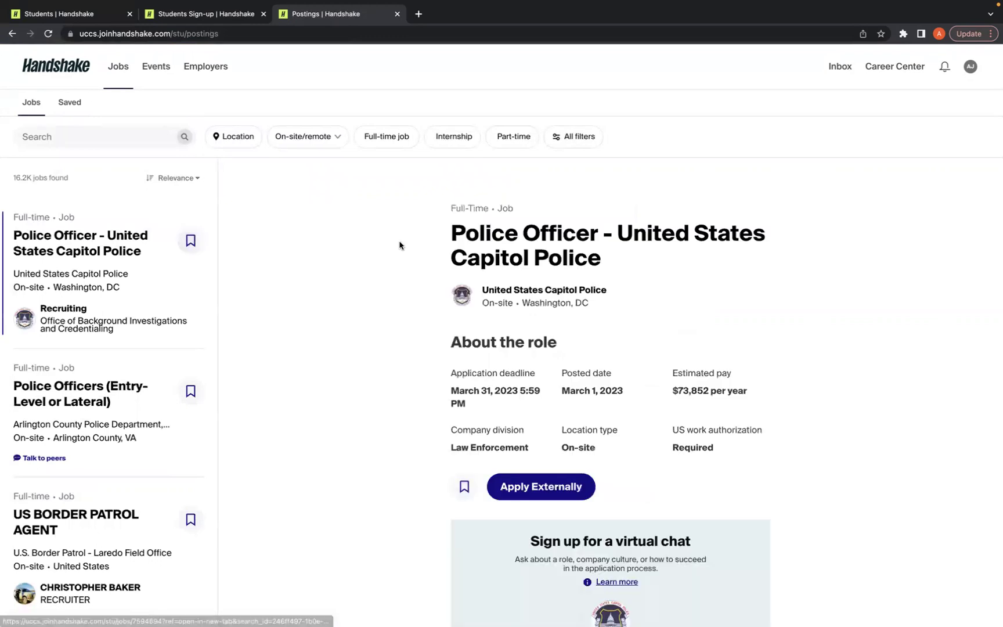
Step: Look over the location filter and the full set of job filters without applying any
click(238, 140)
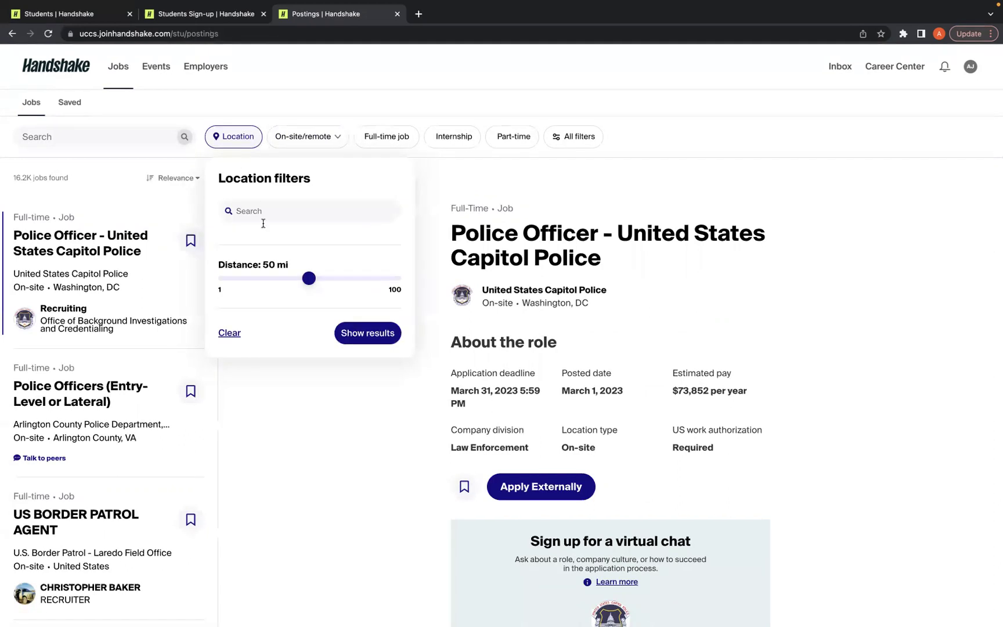
click(273, 385)
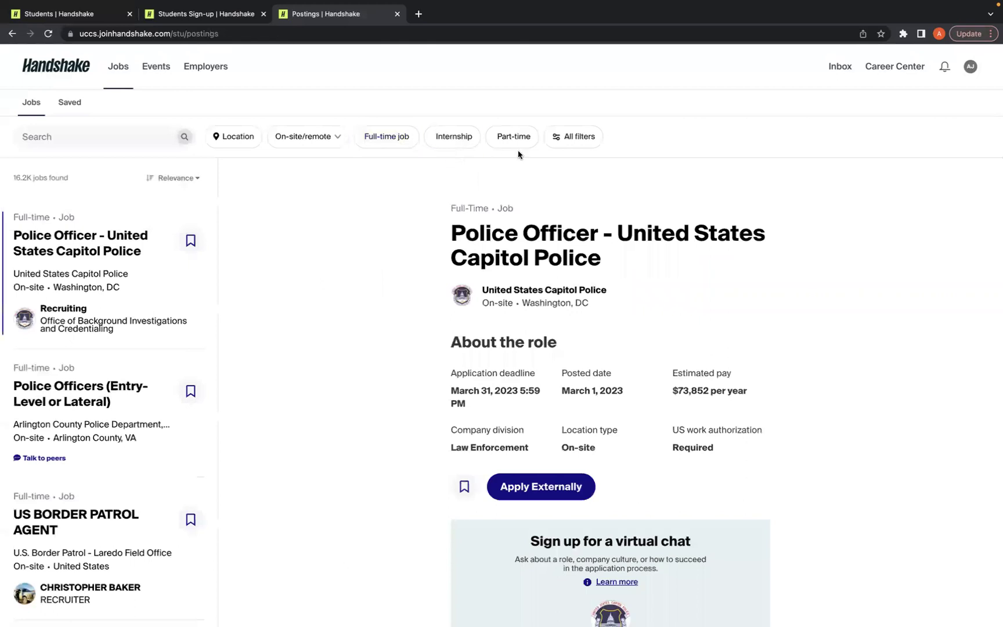
click(577, 142)
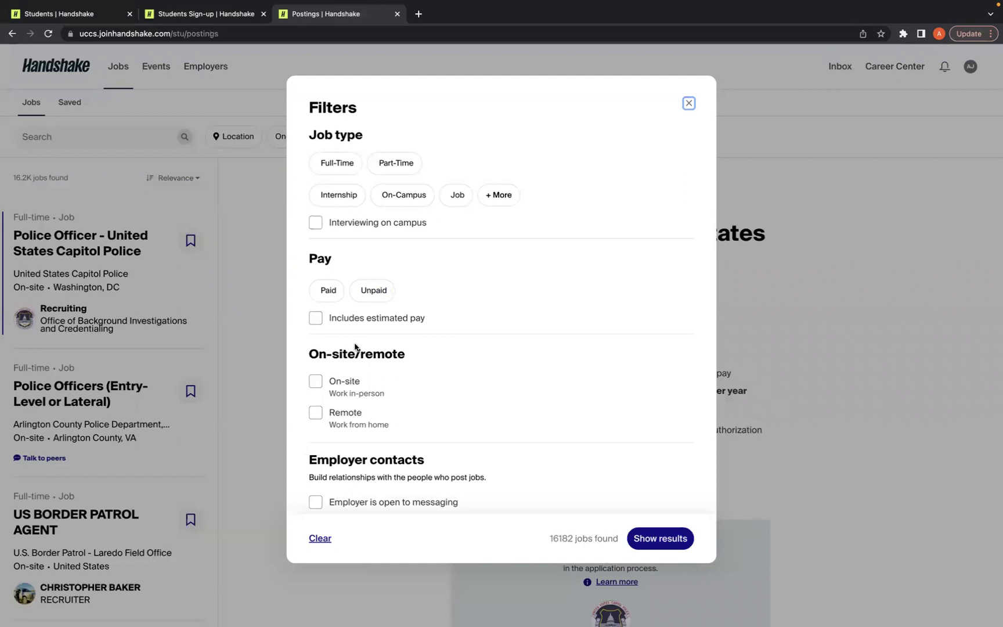
click(689, 103)
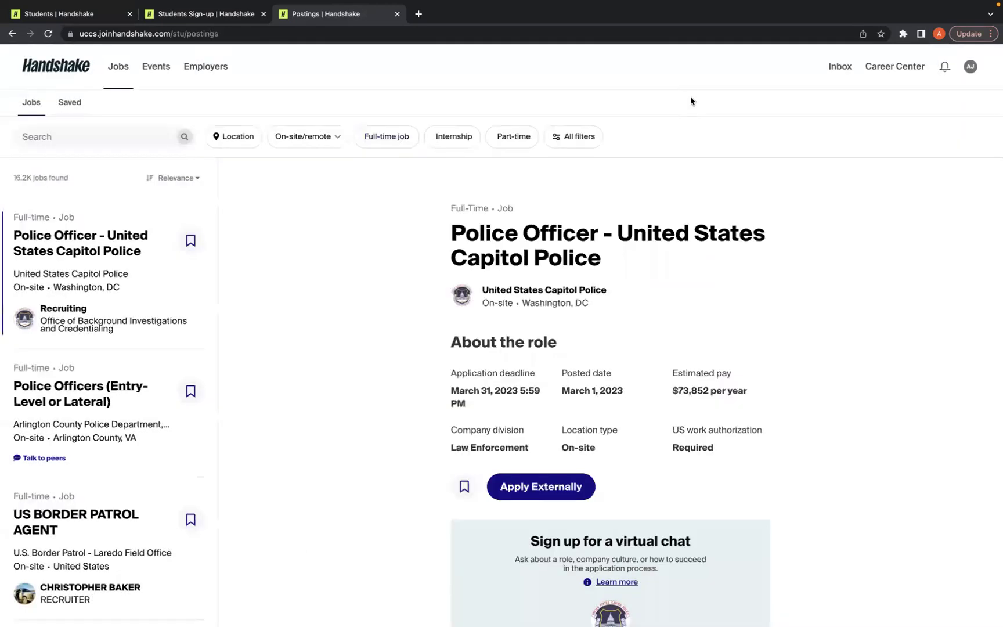
Step: Filter the Events page to the Career fair category and browse the matching events
click(159, 70)
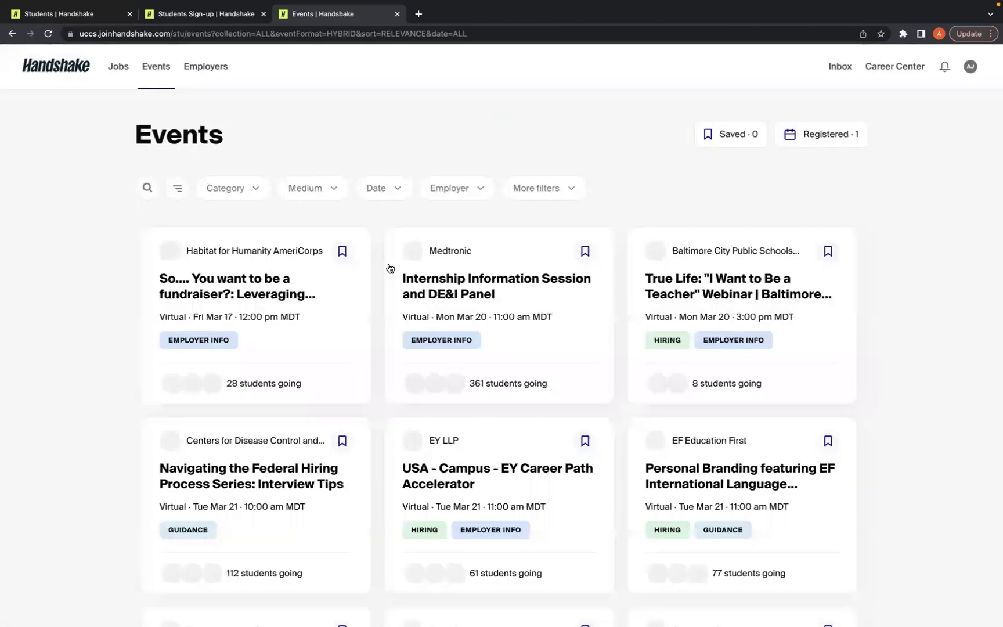
click(233, 188)
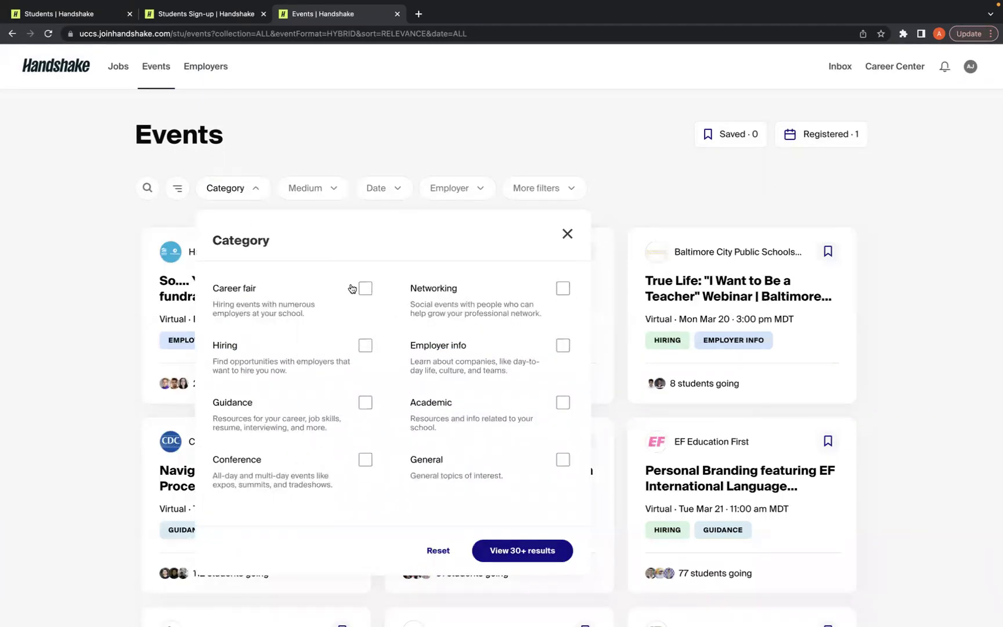
click(365, 288)
click(537, 550)
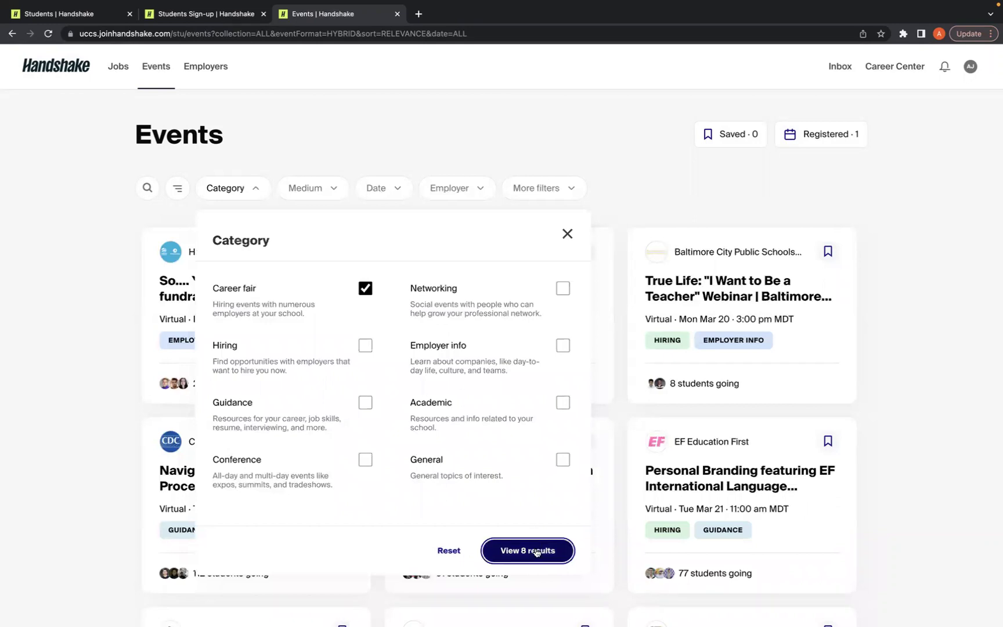
scroll(479, 462, down, 4)
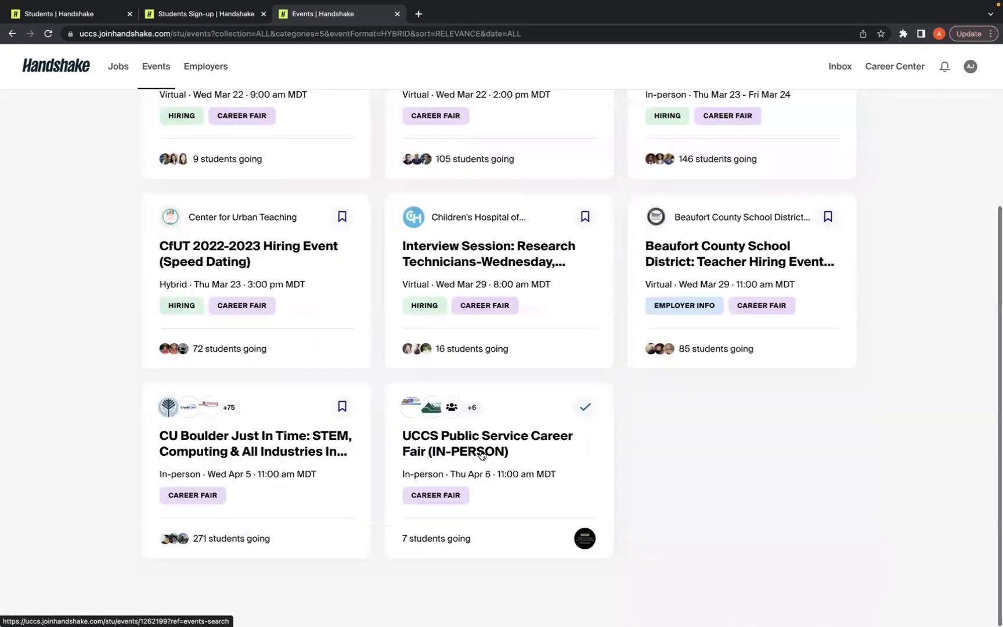
scroll(482, 454, up, 4)
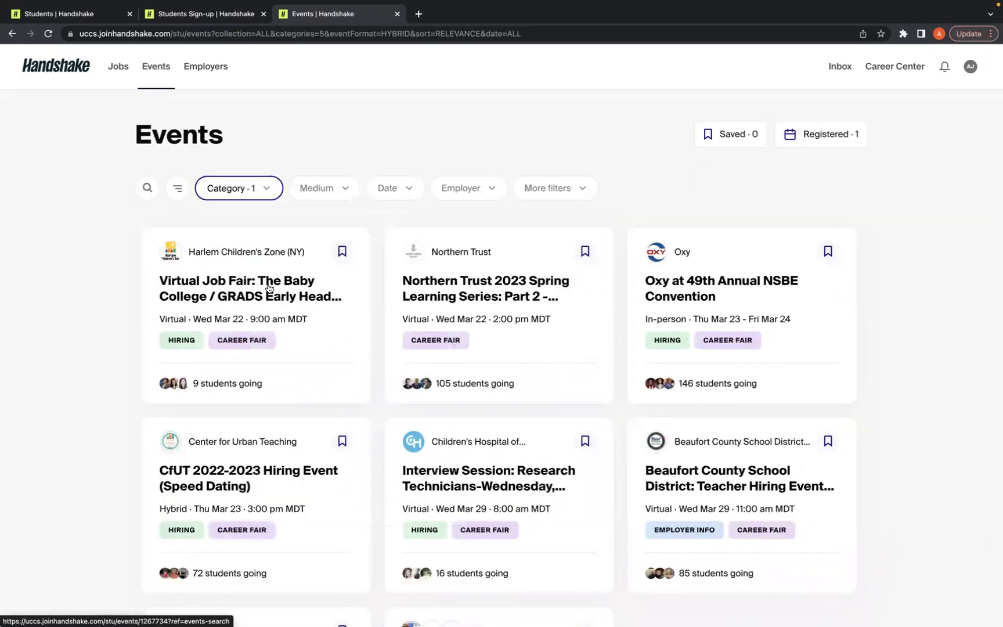
Step: View the details of the Harlem Children's Zone virtual job fair, then return to the career fair list and look through it
click(269, 289)
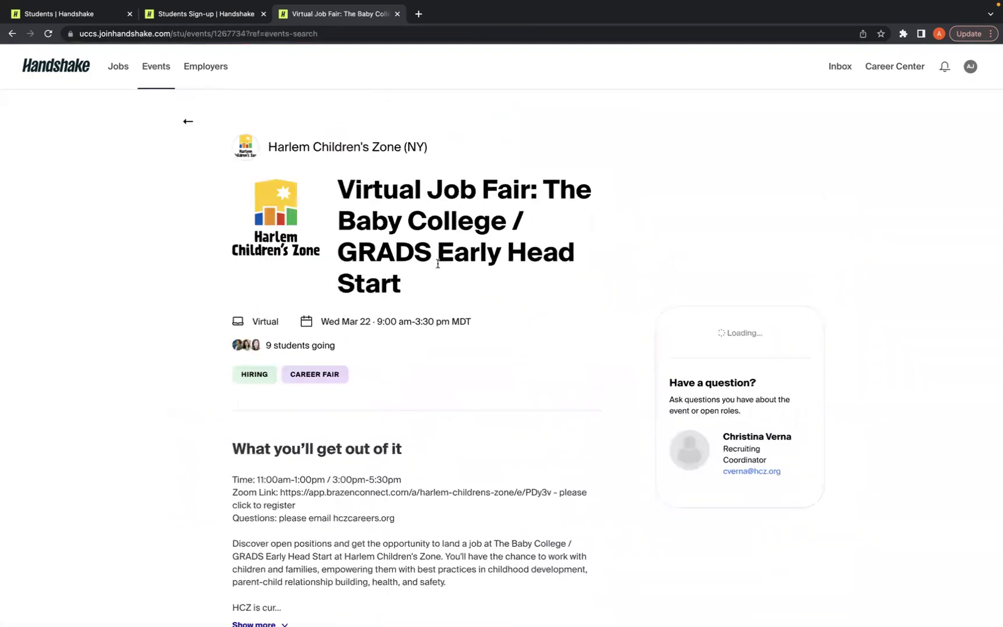
scroll(479, 266, down, 1)
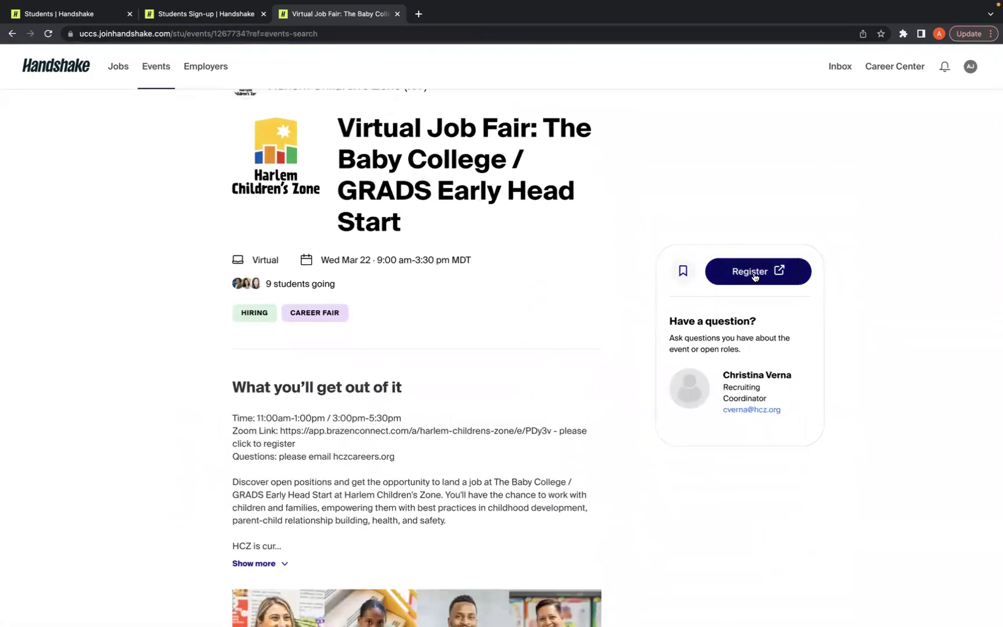
scroll(711, 284, up, 1)
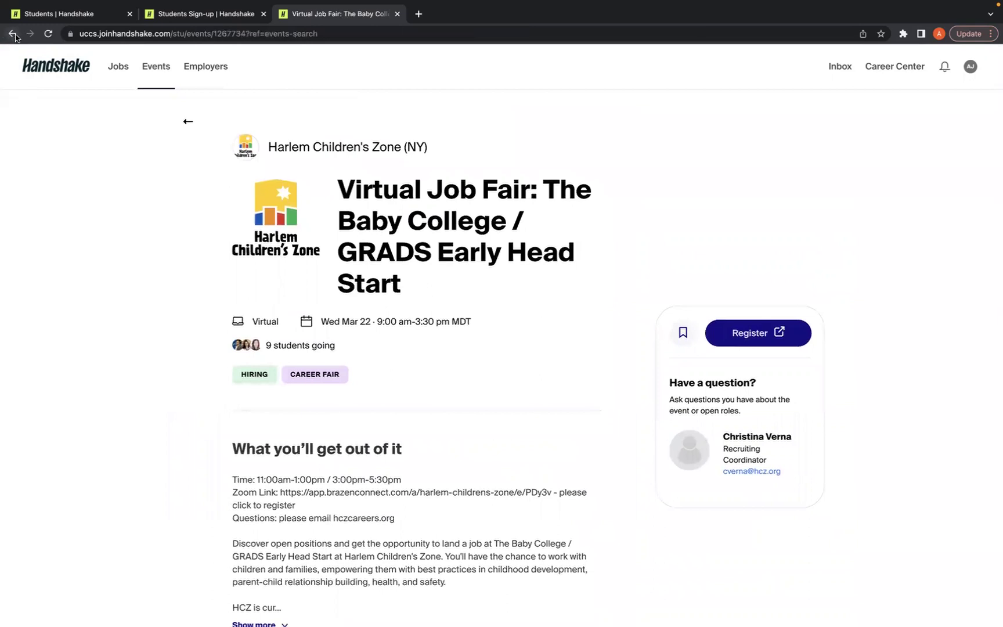
click(14, 35)
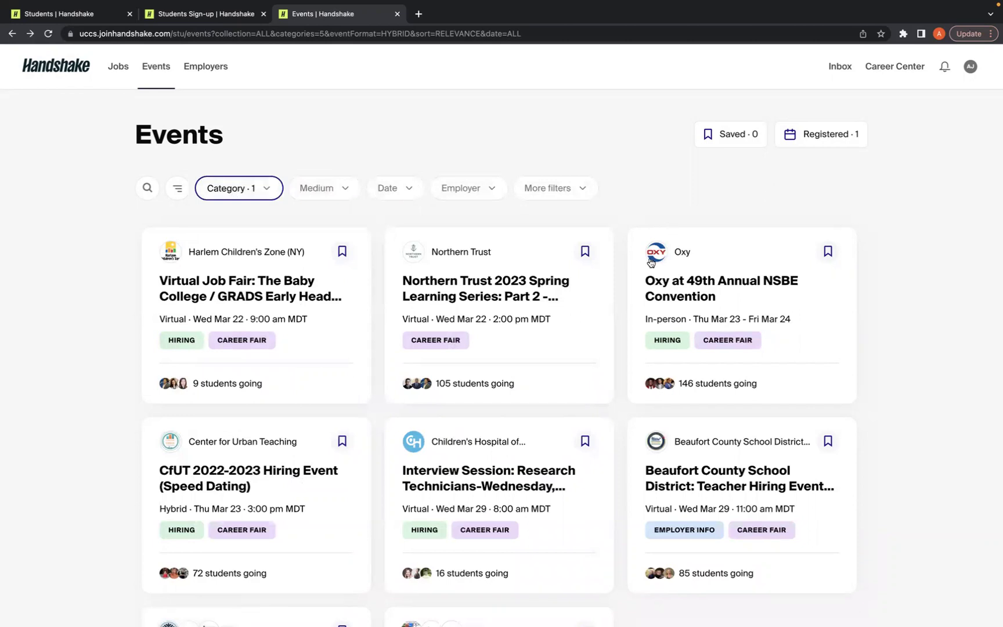
scroll(652, 263, down, 3)
scroll(657, 241, up, 3)
scroll(657, 241, up, 1)
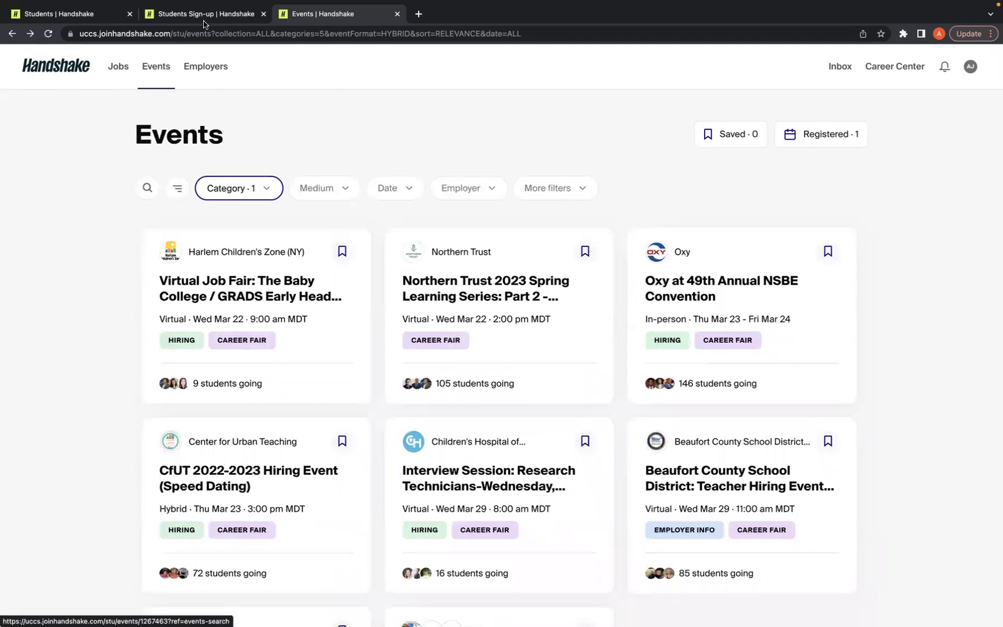
Step: Open the Employers directory and browse the list of employers and its filters
click(193, 67)
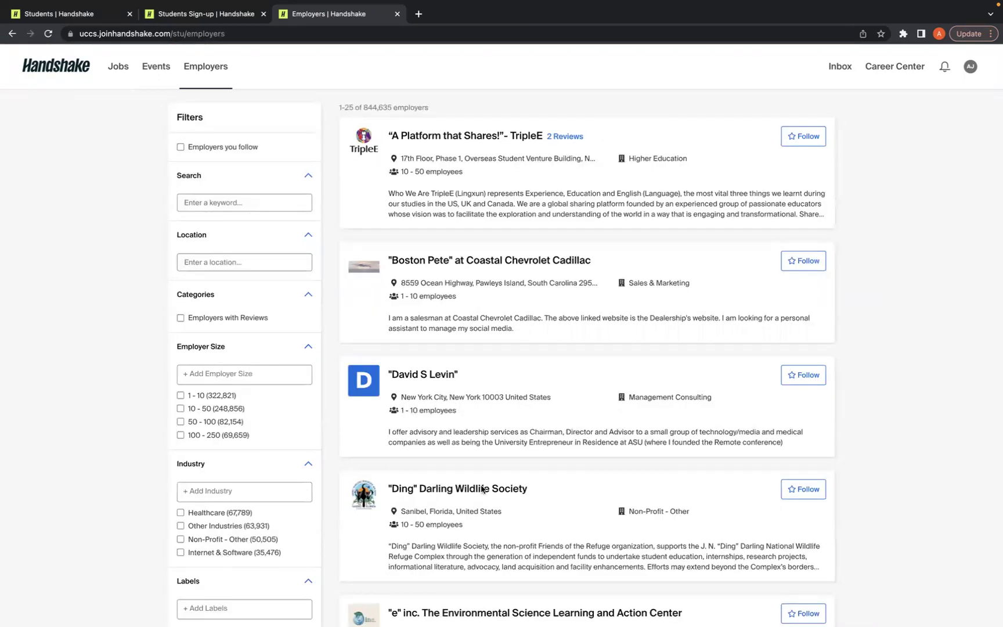
scroll(503, 479, down, 3)
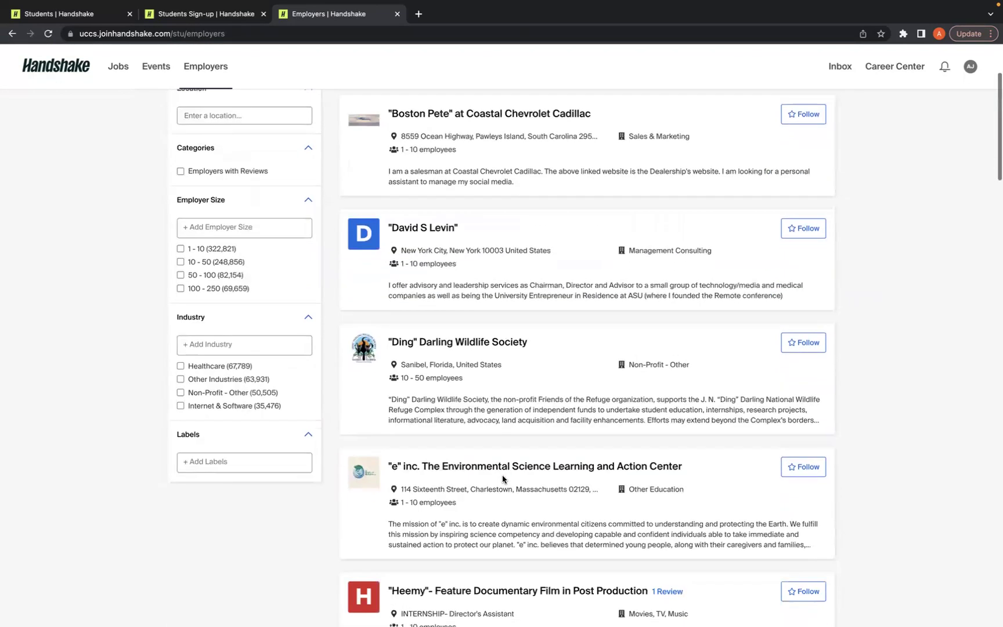
scroll(497, 217, up, 3)
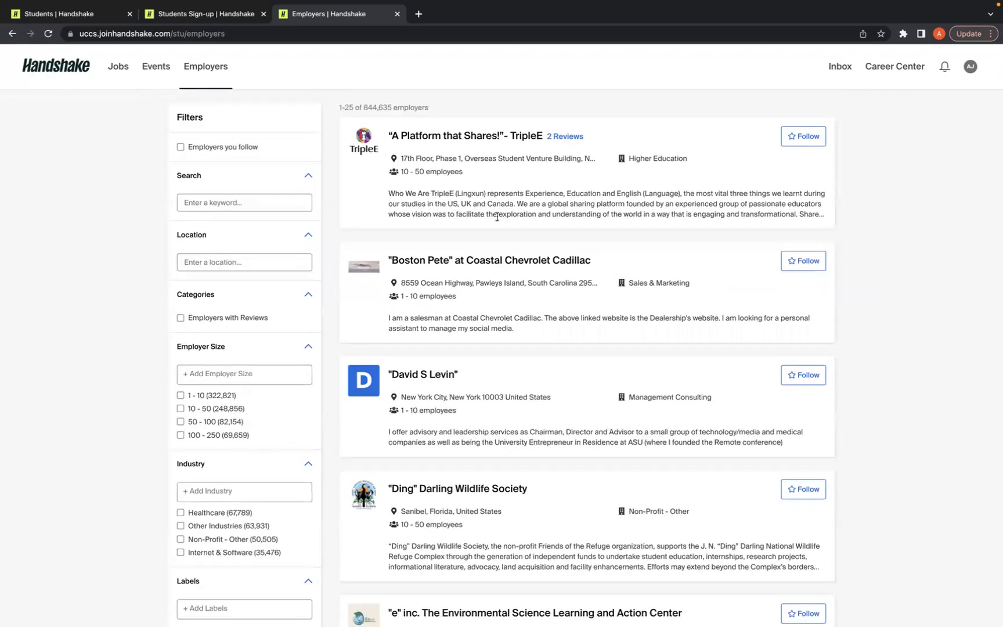
Step: Open the TripleE employer profile and review its overview, contact information and students who have worked there
click(487, 139)
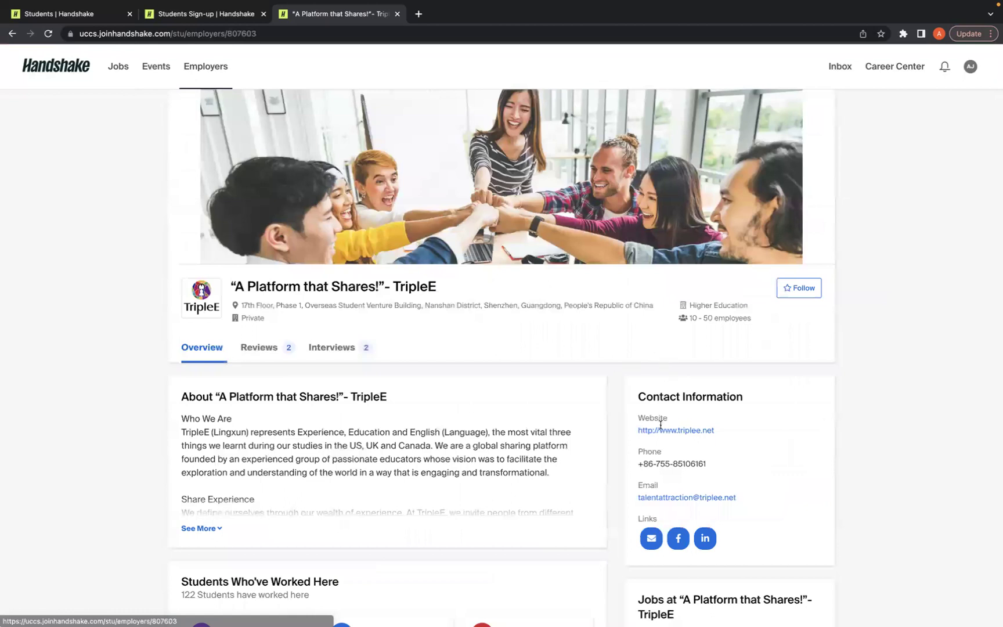
scroll(506, 524, down, 3)
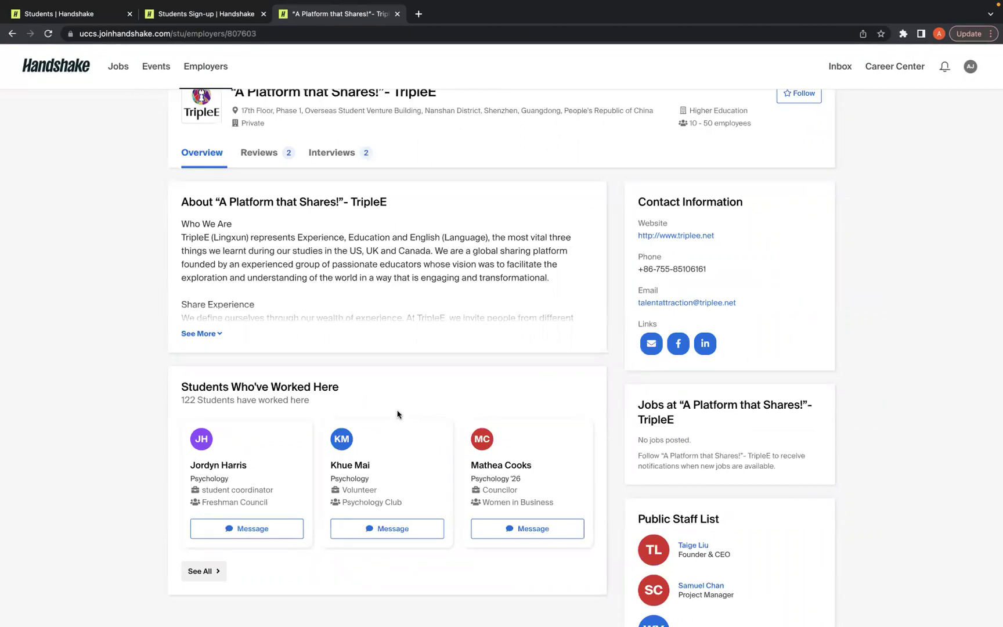
scroll(398, 414, up, 3)
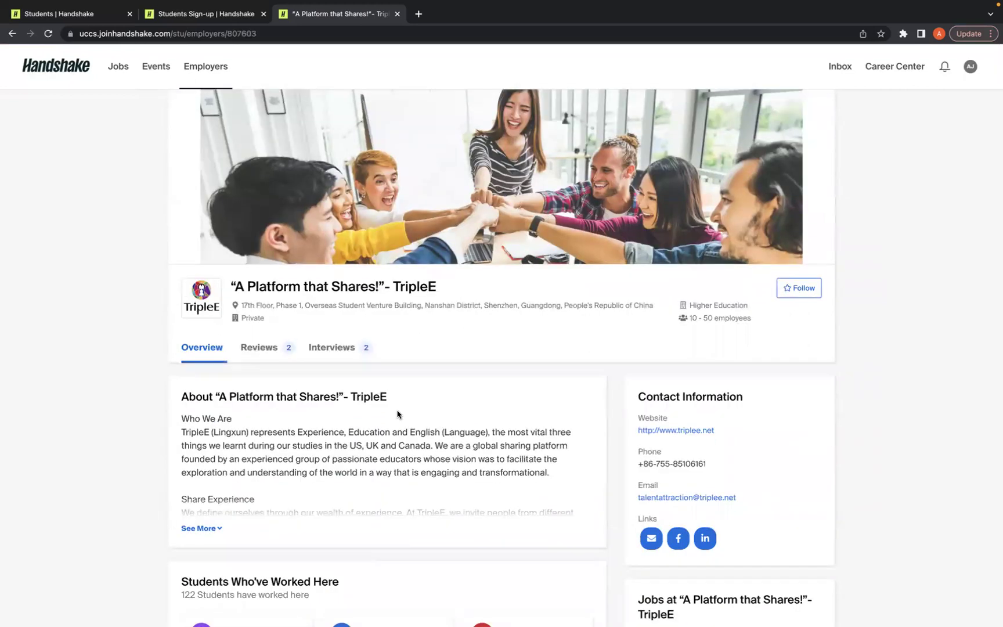
Step: Return to the Handshake home page and look through its recommended events, jobs and employers
click(62, 68)
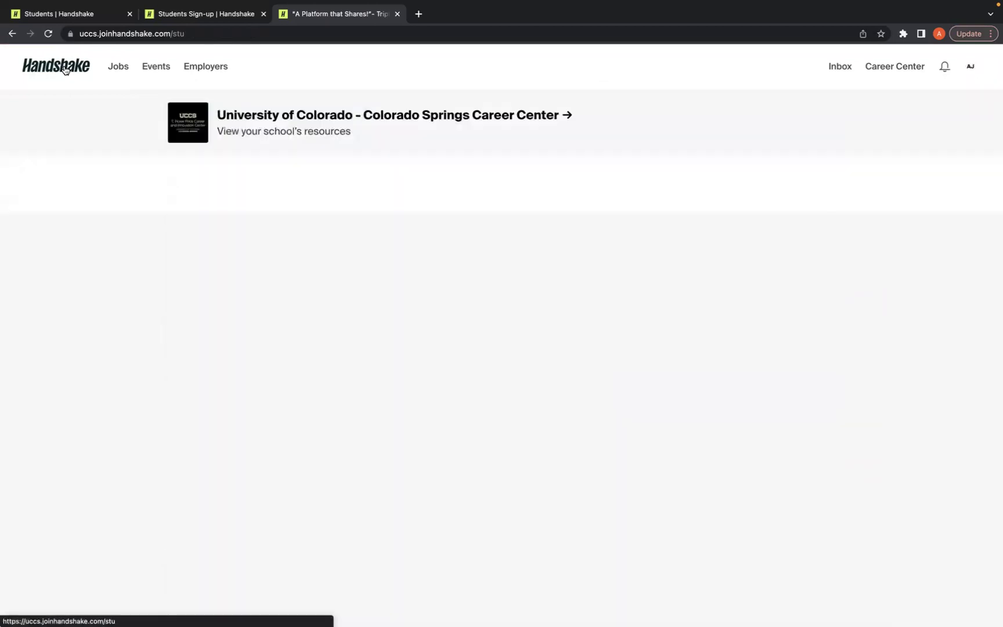
scroll(579, 253, down, 3)
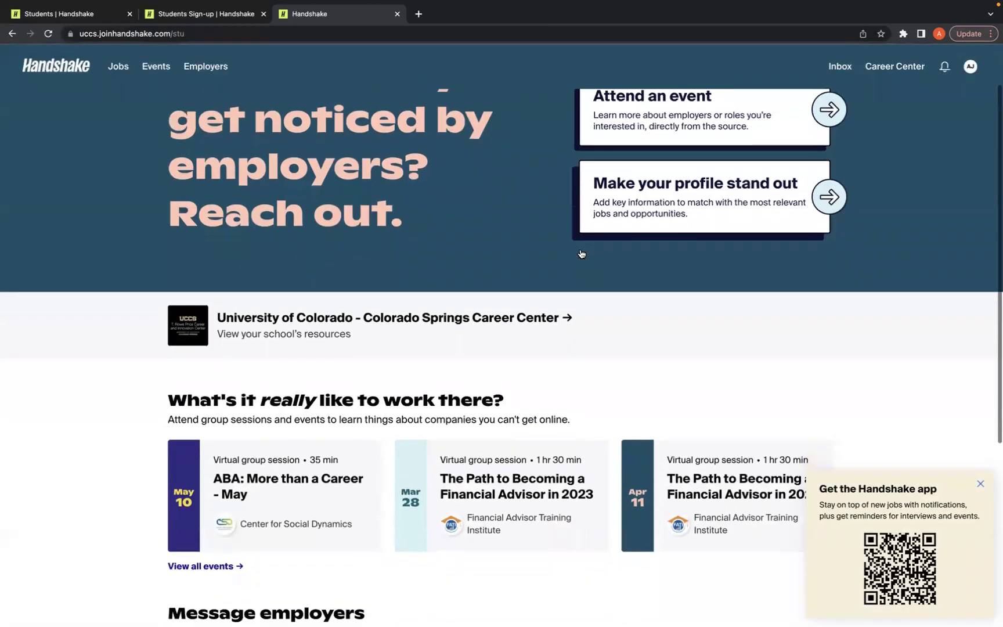
scroll(580, 253, down, 15)
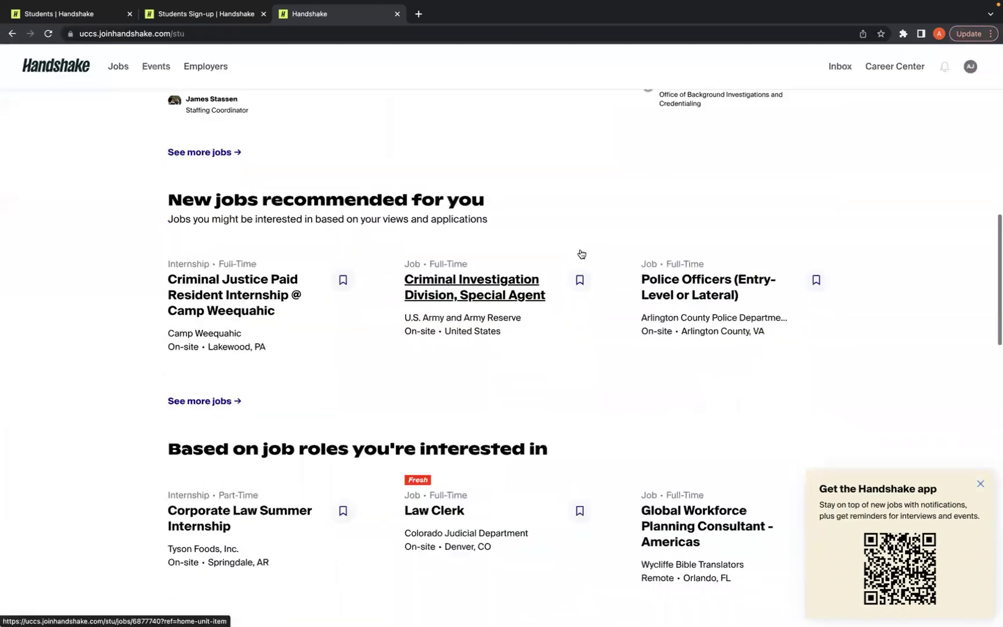
scroll(582, 253, down, 5)
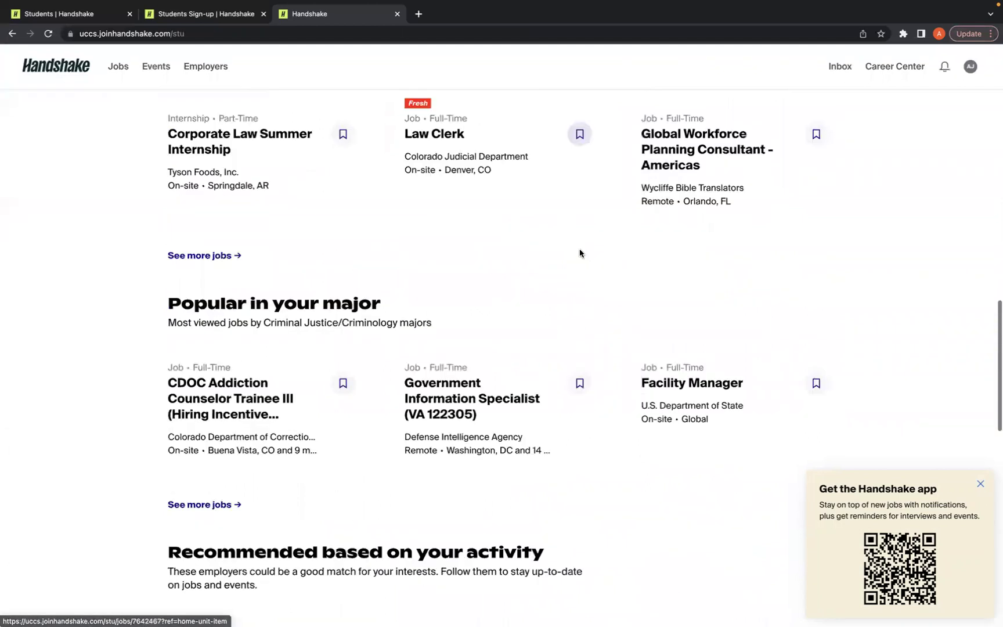
scroll(581, 254, down, 4)
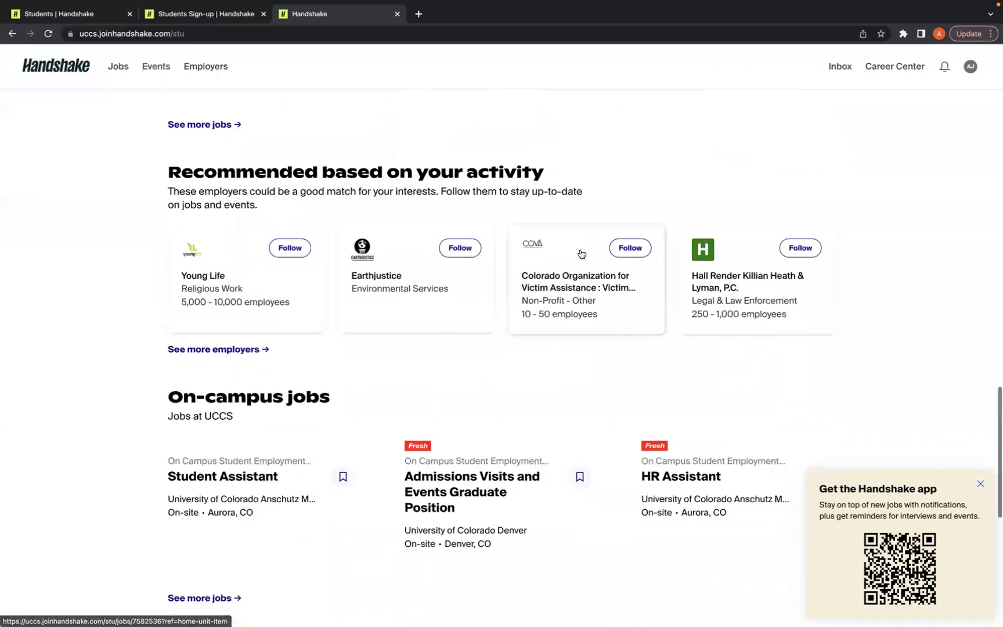
scroll(581, 254, down, 1)
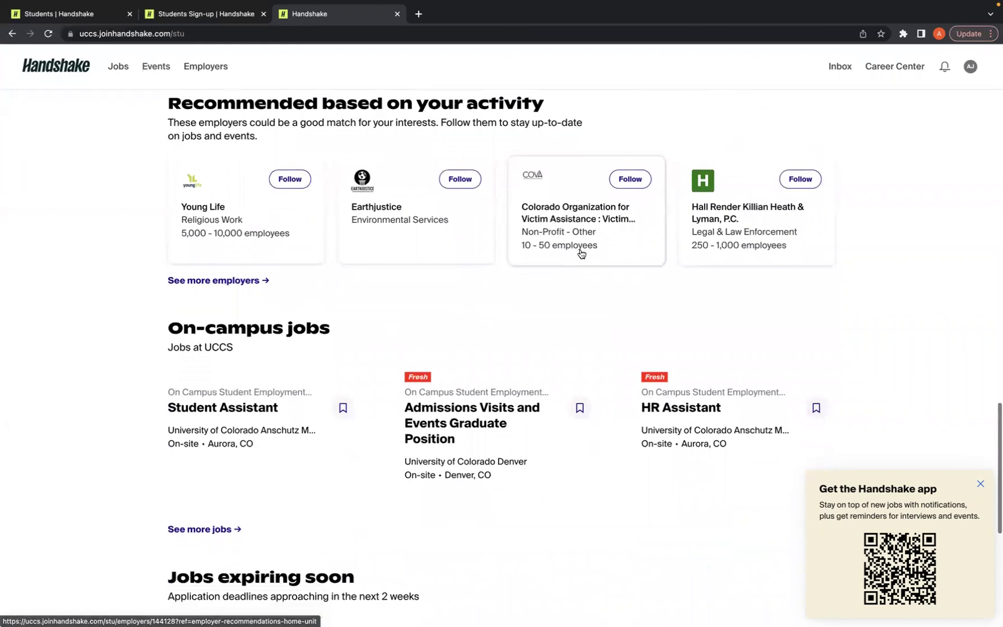
scroll(581, 254, down, 6)
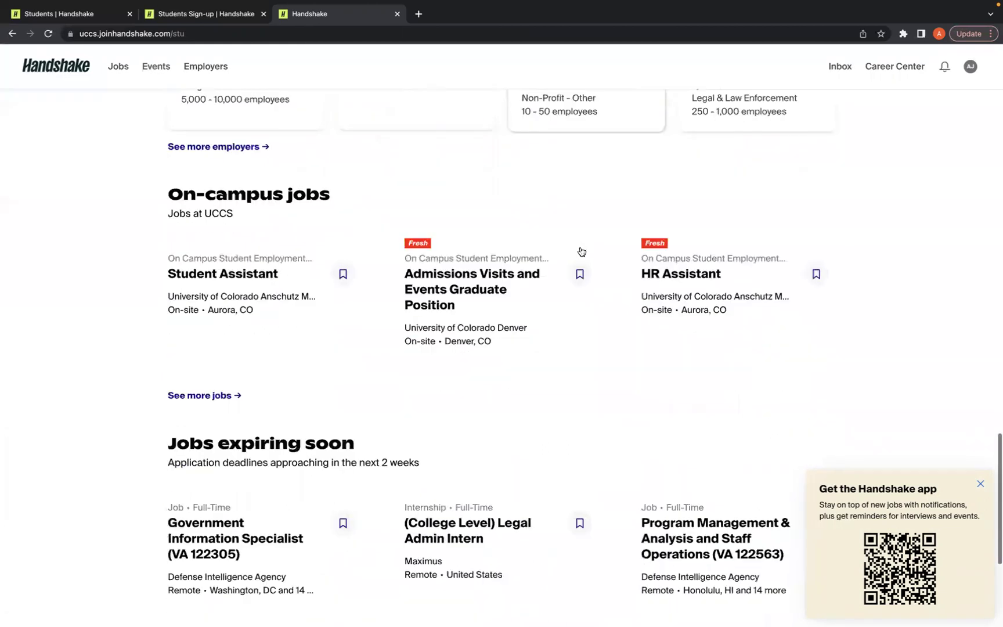
scroll(581, 251, down, 1)
scroll(581, 252, up, 4)
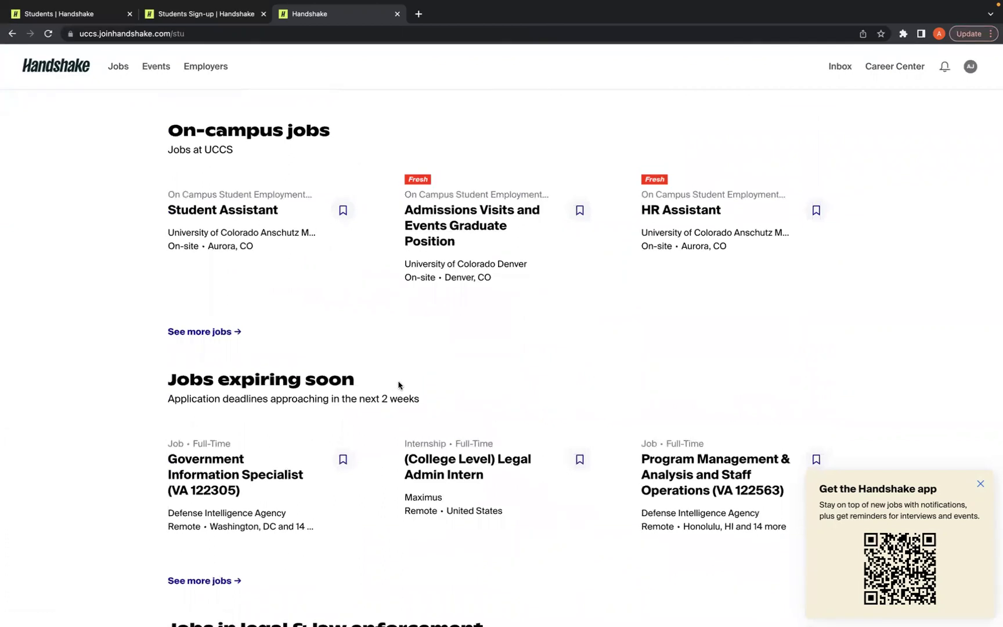
scroll(401, 385, down, 10)
scroll(398, 385, up, 15)
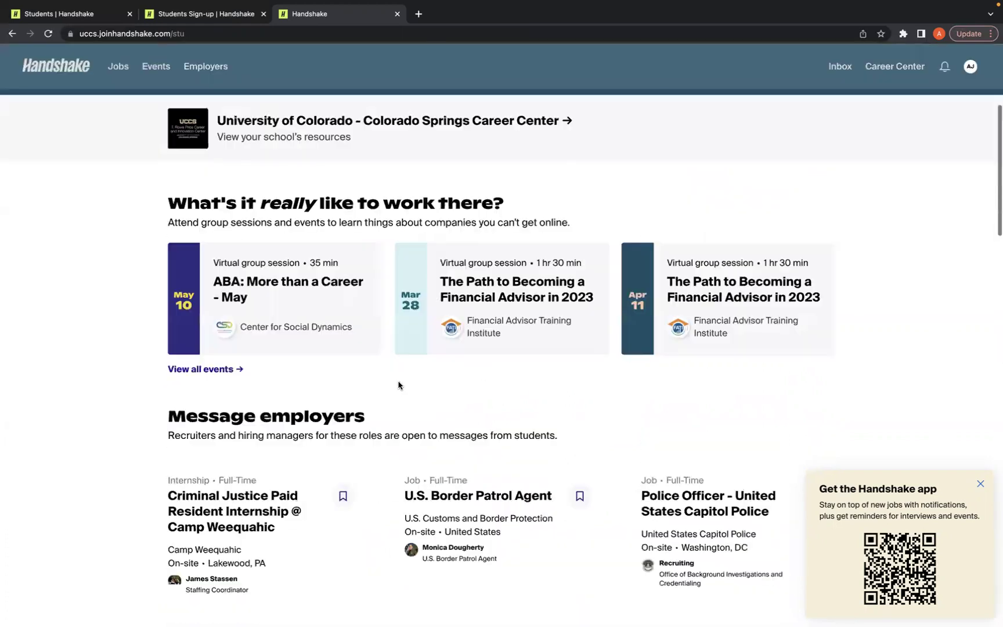
scroll(398, 385, up, 4)
scroll(398, 385, up, 1)
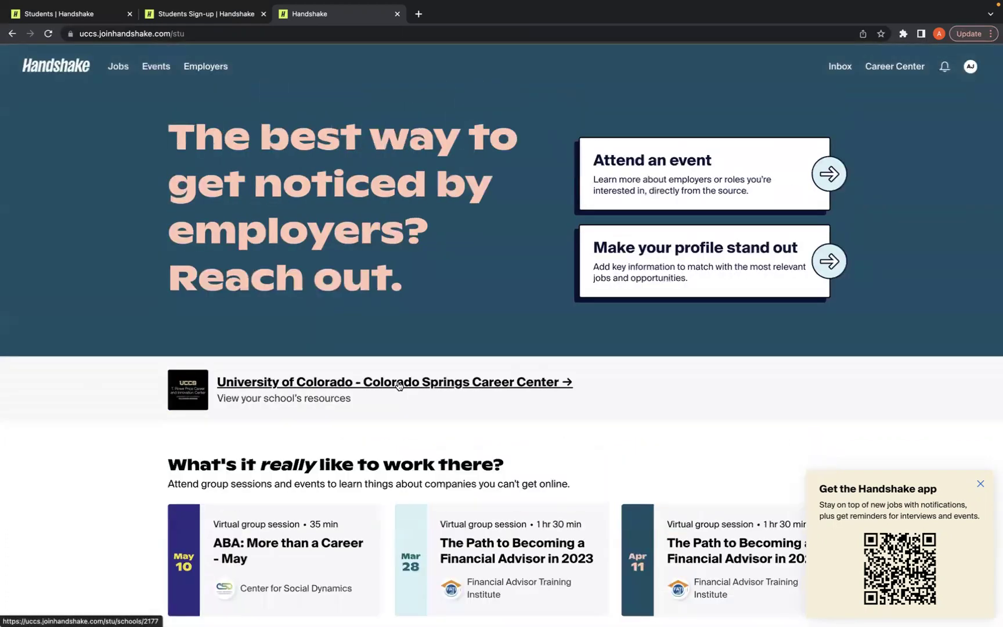
Step: Open the school's Career Center page and review its resources, surveys, upcoming career fairs, events and contact information
click(895, 74)
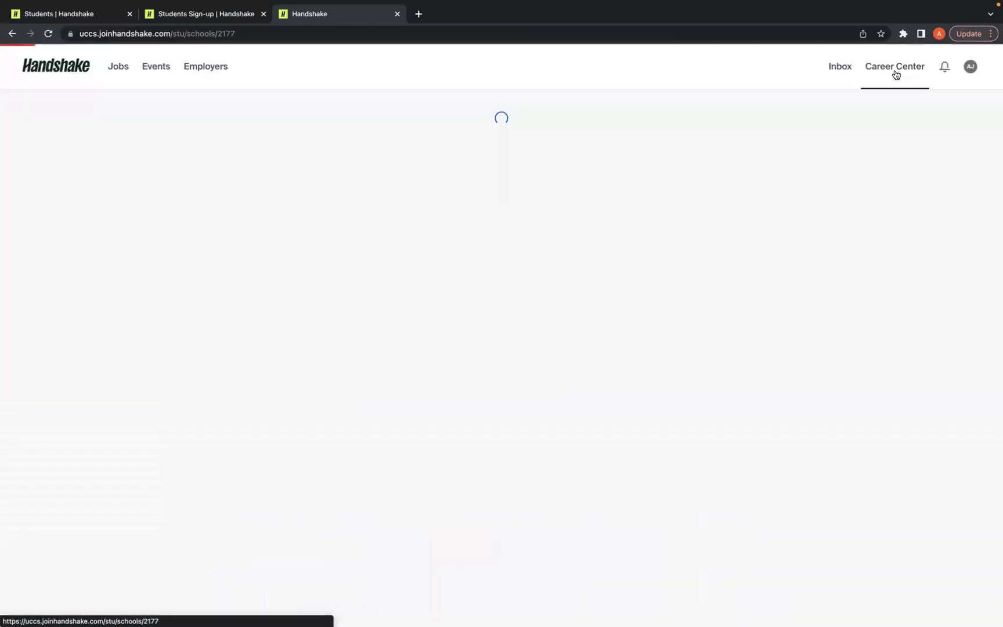
scroll(653, 231, down, 1)
scroll(652, 231, up, 1)
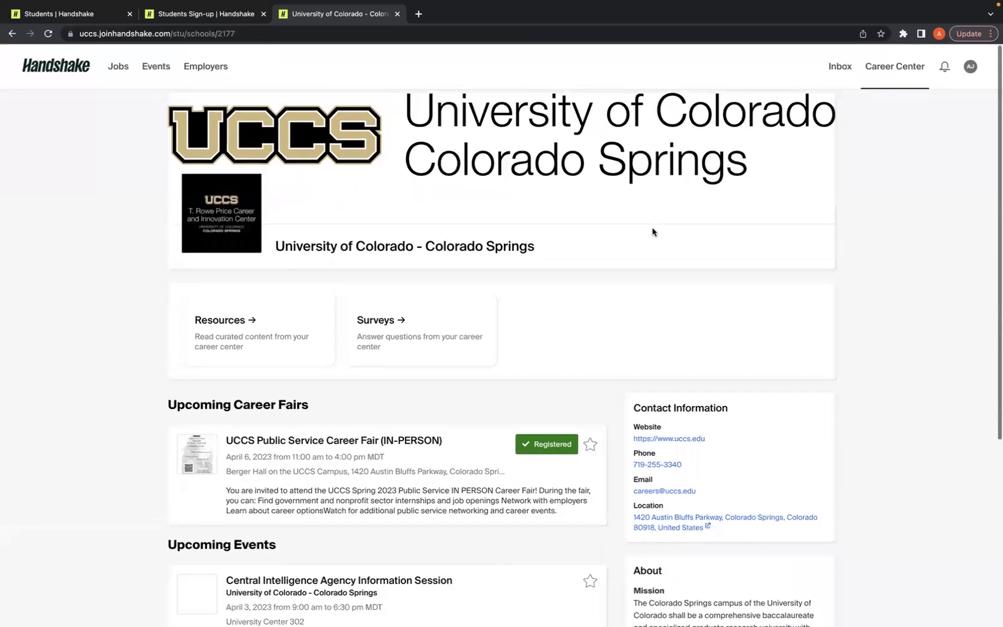
scroll(653, 231, down, 5)
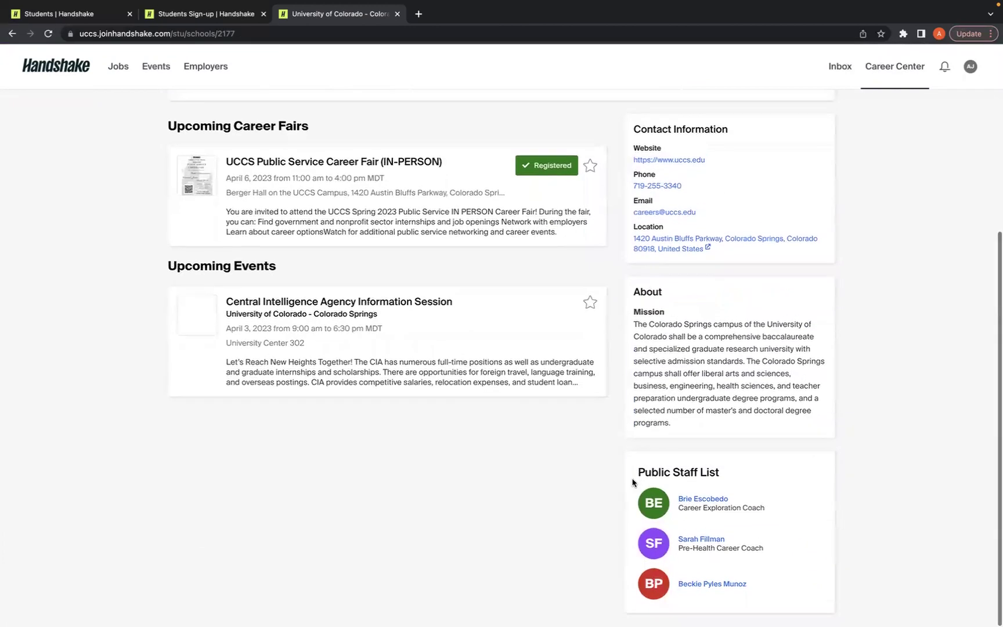
scroll(536, 318, up, 2)
scroll(535, 318, up, 3)
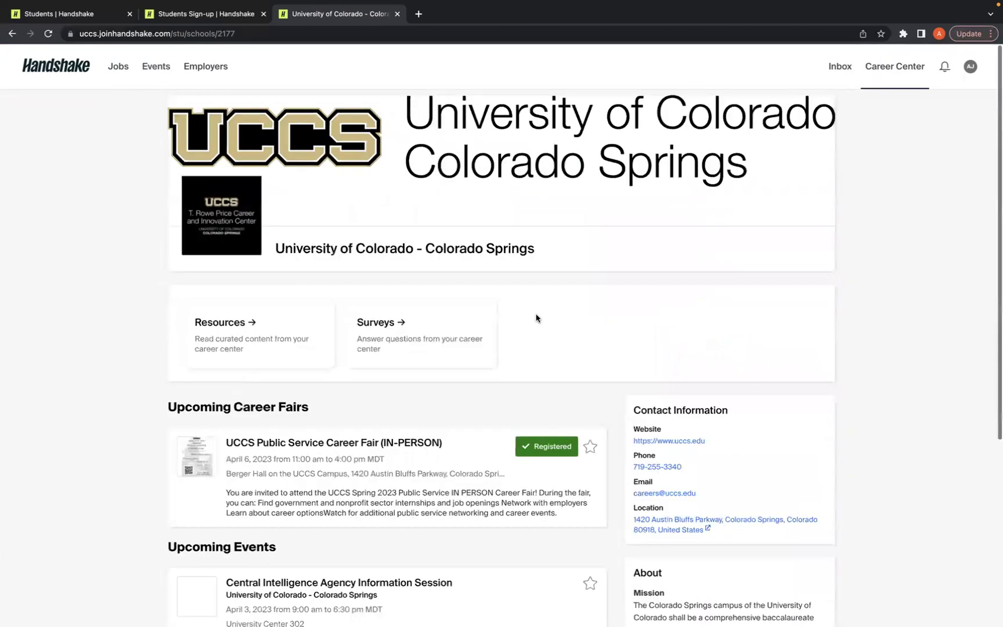
scroll(535, 318, down, 1)
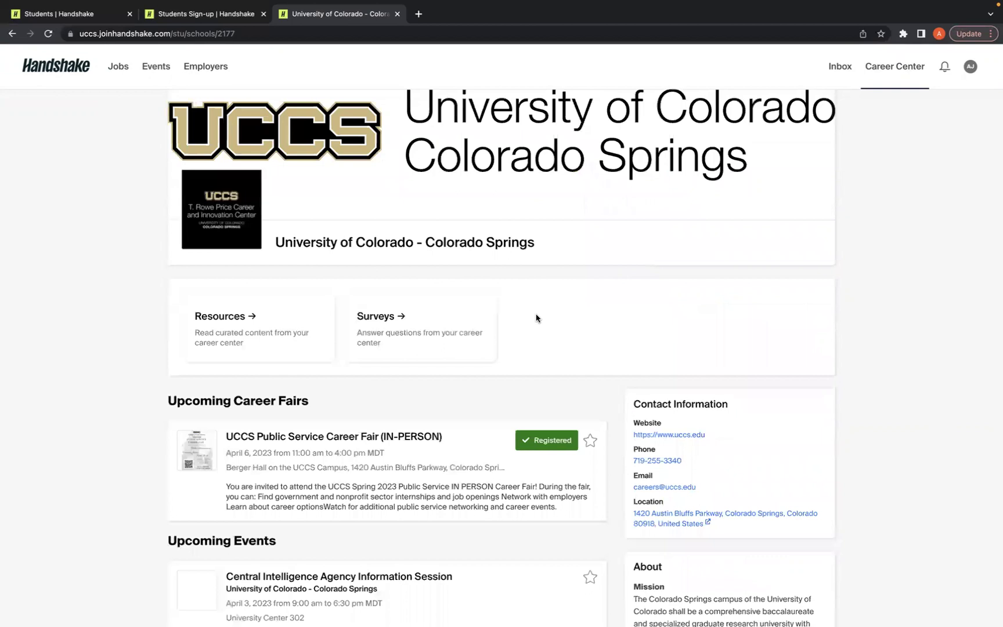